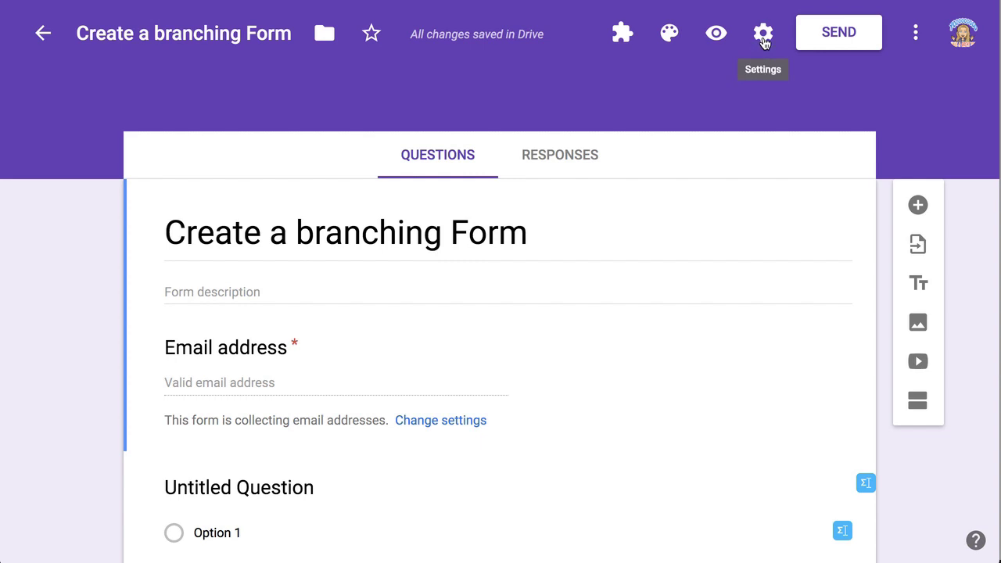
Step: Disable response receipts, set the confirmation message to 'Thank you for taking this, now do the next thing I assigned', and save
{"action": "left_click", "coordinate": [763, 35]}
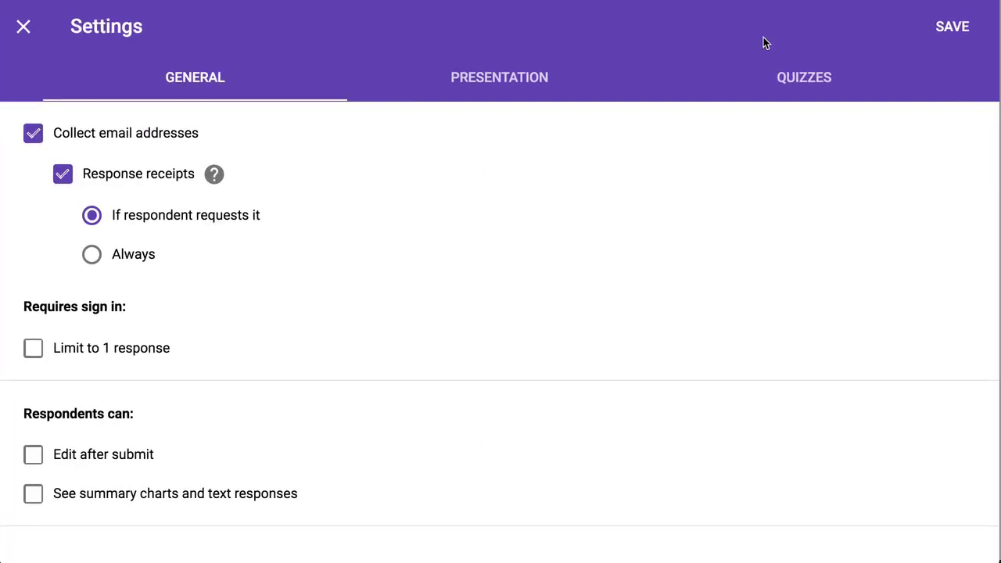
{"action": "left_click", "coordinate": [56, 173]}
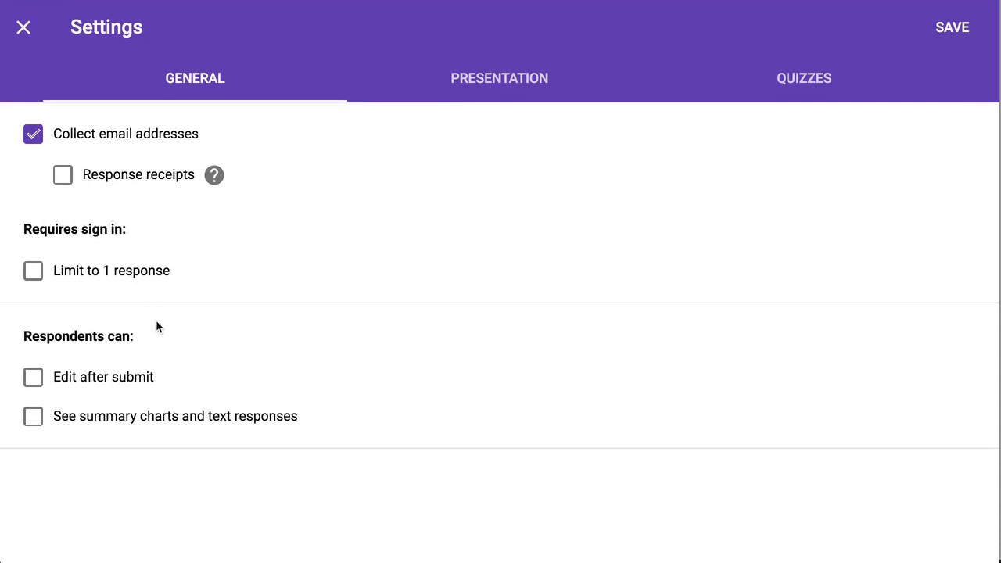
{"action": "left_click", "coordinate": [484, 77]}
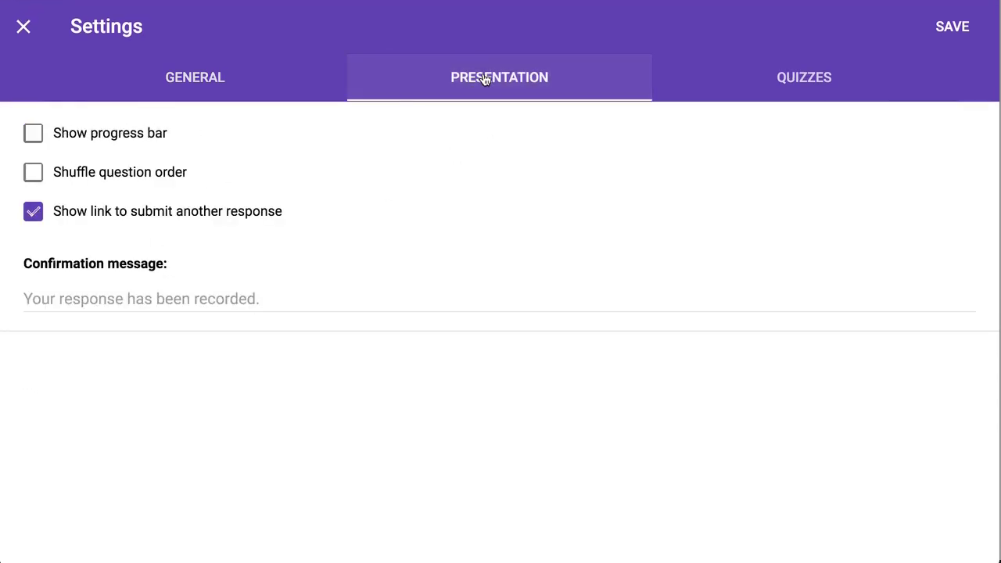
{"action": "left_click", "coordinate": [148, 295]}
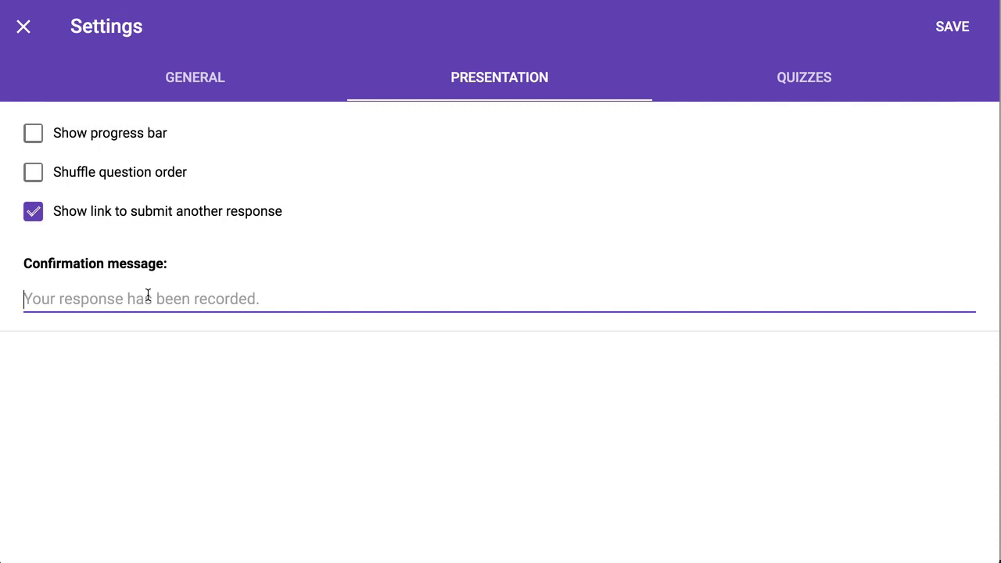
{"action": "type", "text": "Thank you for taki"}
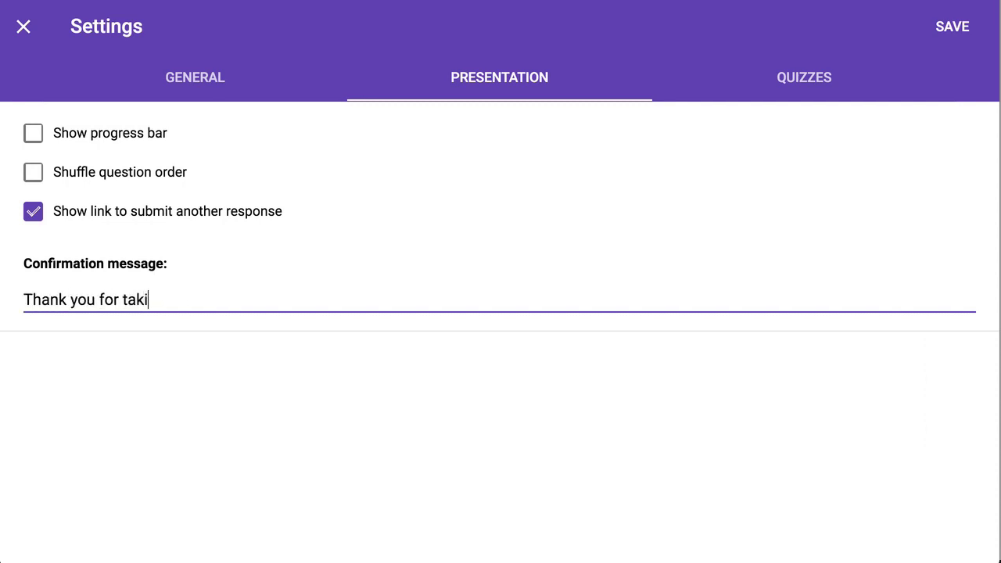
{"action": "type", "text": "ng this, now d"}
{"action": "key", "text": "BackSpace"}
{"action": "type", "text": "w do "}
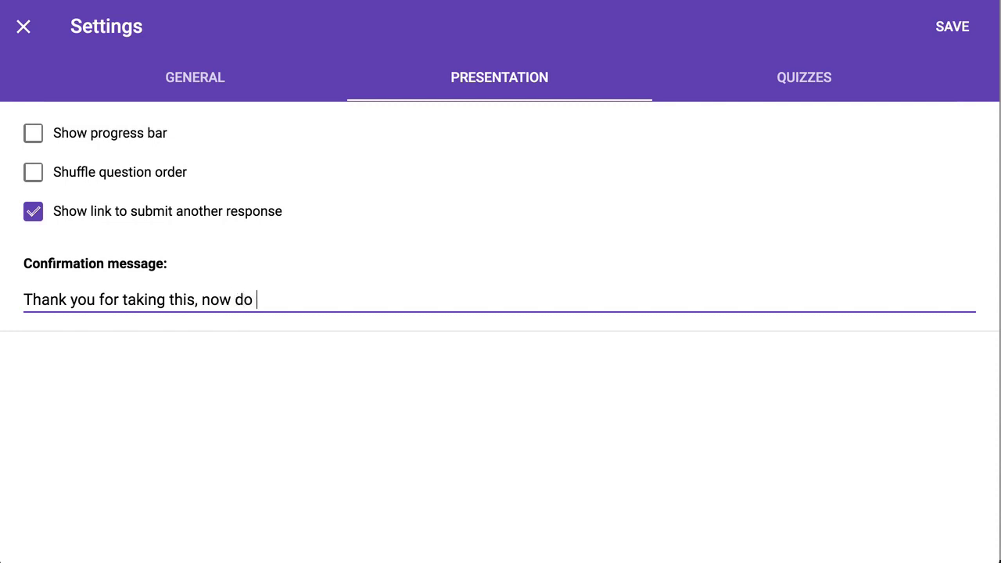
{"action": "type", "text": "the next tthing I assigned"}
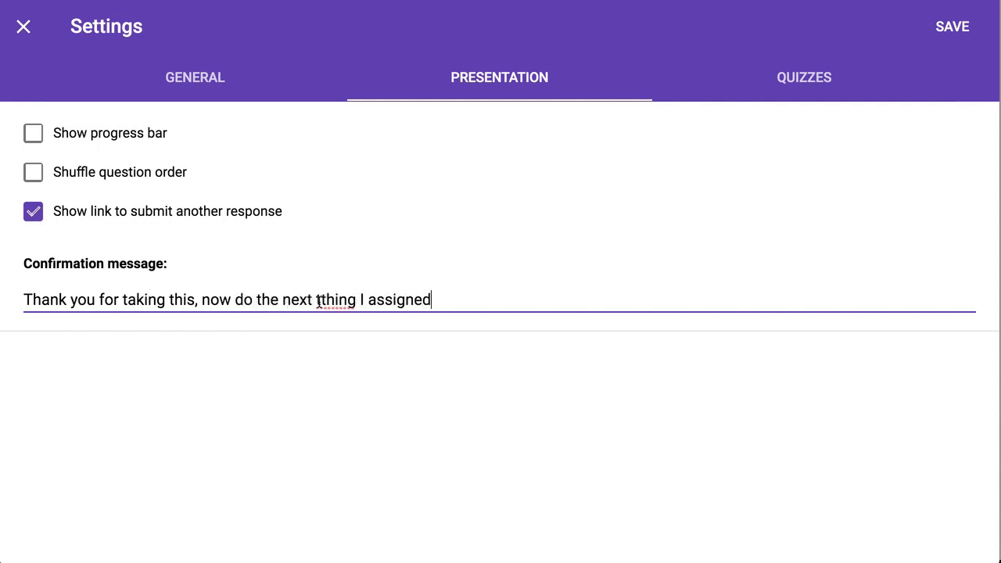
{"action": "key", "text": "BackSpace"}
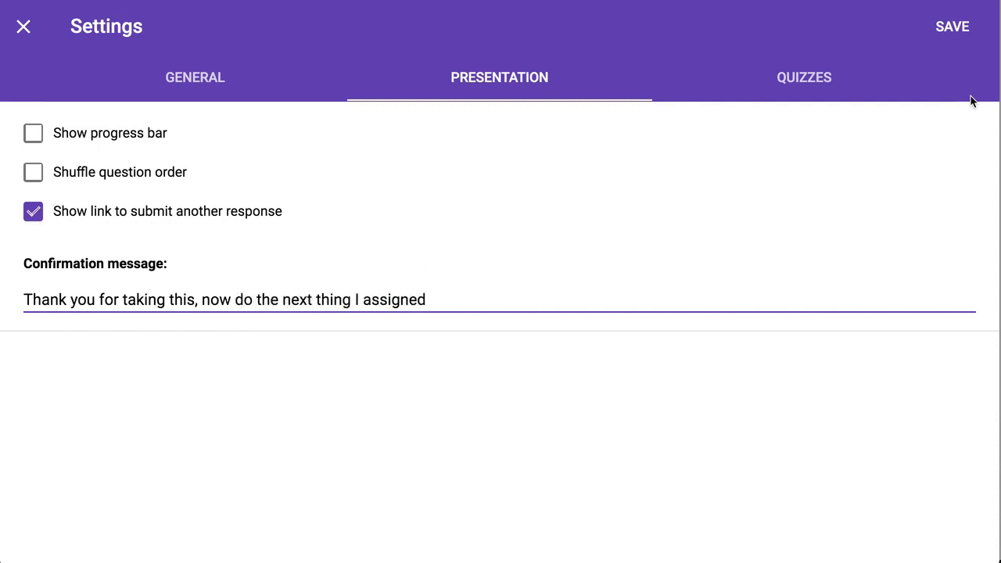
{"action": "left_click", "coordinate": [805, 76]}
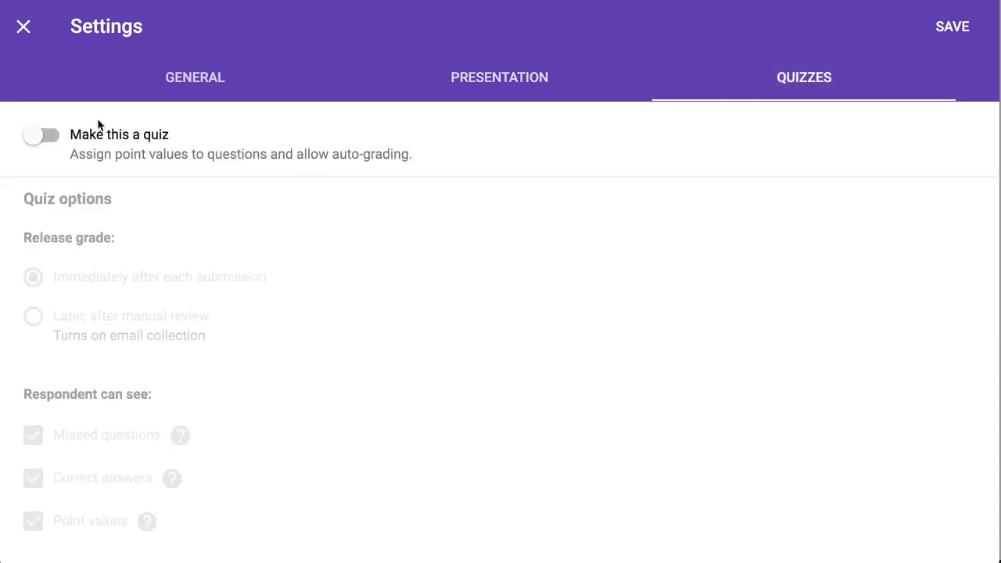
{"action": "left_click", "coordinate": [952, 28]}
Step: Add two new sections titled Demographics and Question 1
{"action": "scroll", "coordinate": [348, 327], "scroll_direction": "down", "scroll_amount": 1}
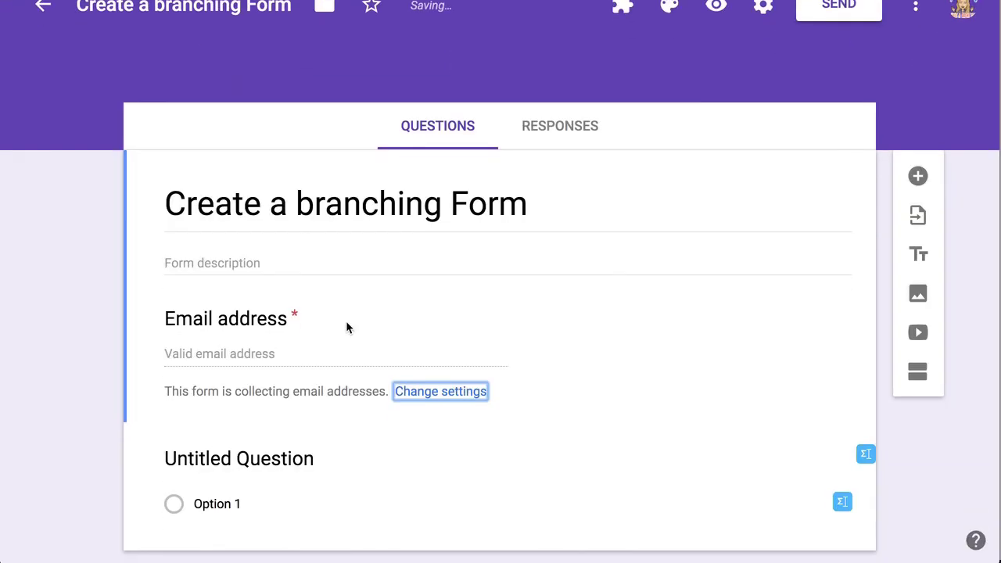
{"action": "left_click", "coordinate": [915, 380]}
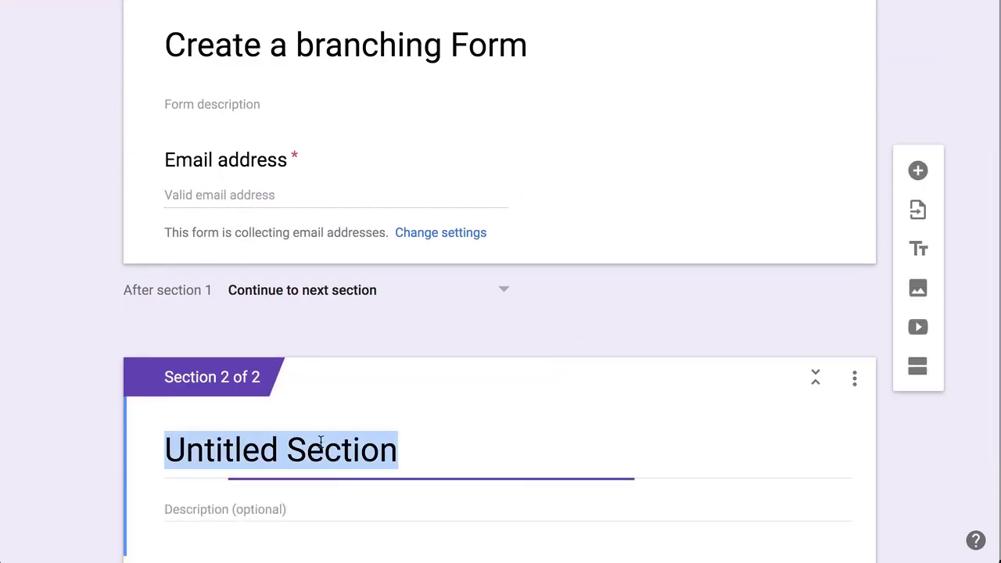
{"action": "type", "text": "Demographics"}
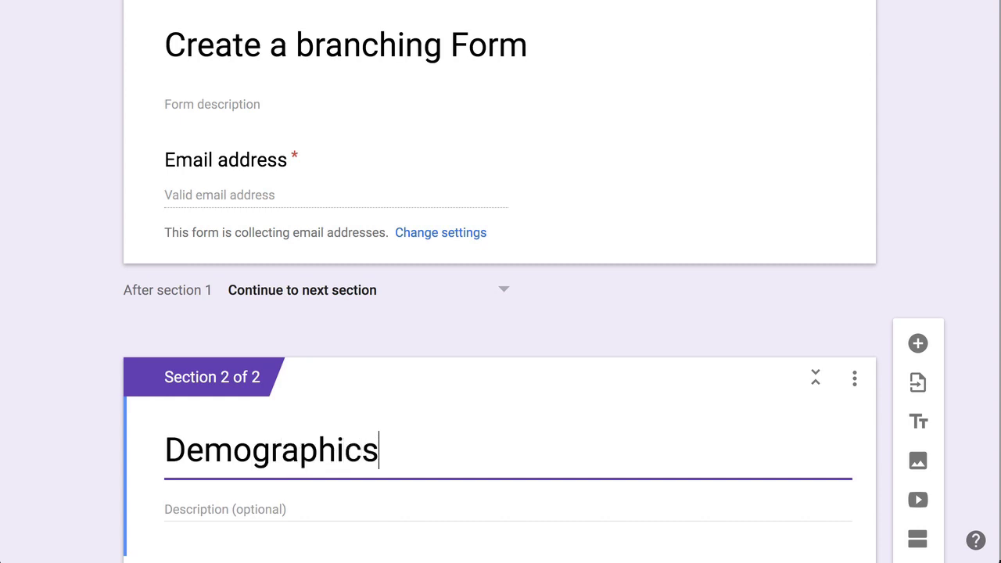
{"action": "scroll", "coordinate": [500, 312], "scroll_direction": "down", "scroll_amount": 2}
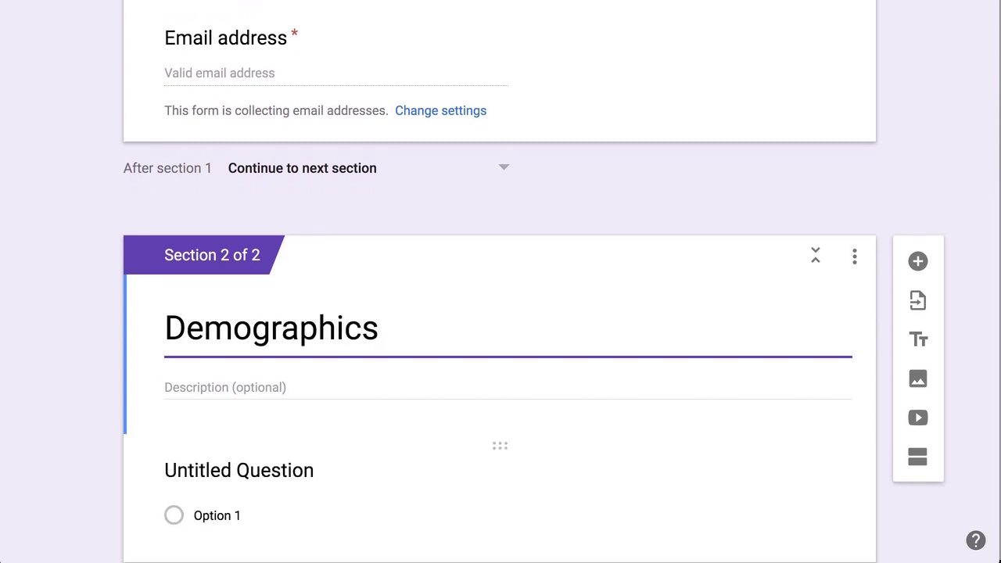
{"action": "scroll", "coordinate": [652, 520], "scroll_direction": "down", "scroll_amount": 1}
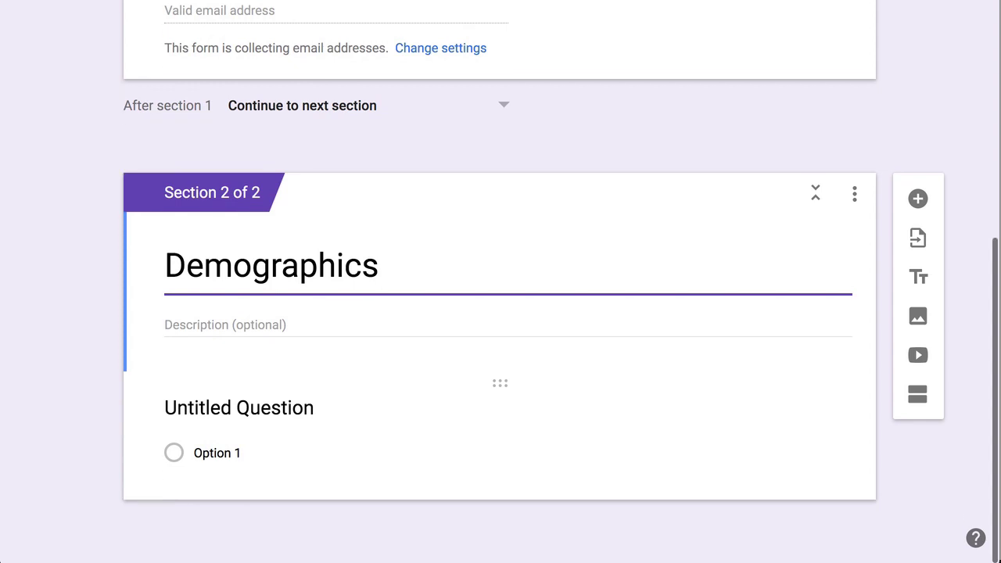
{"action": "left_click", "coordinate": [932, 399]}
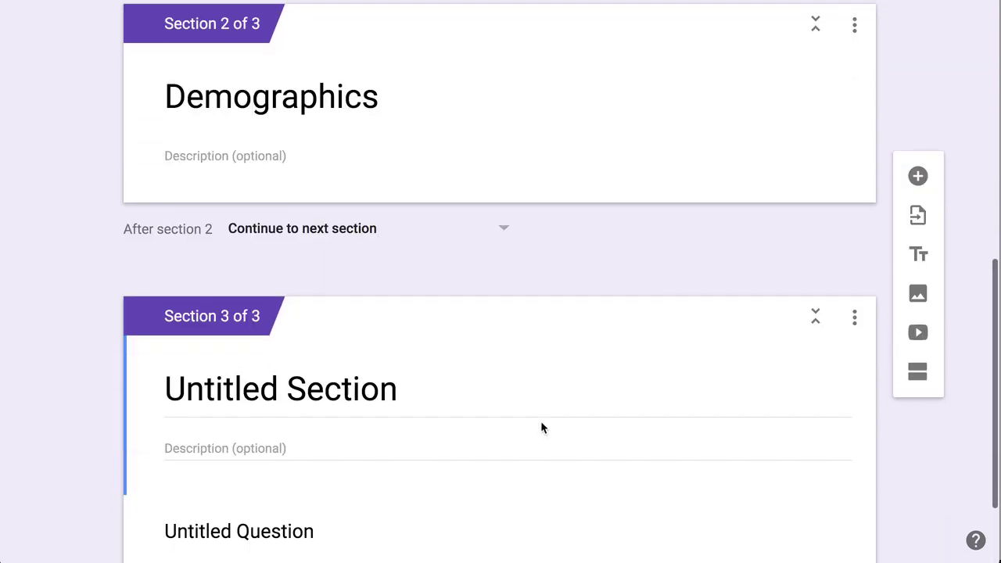
{"action": "type", "text": "Questio n"}
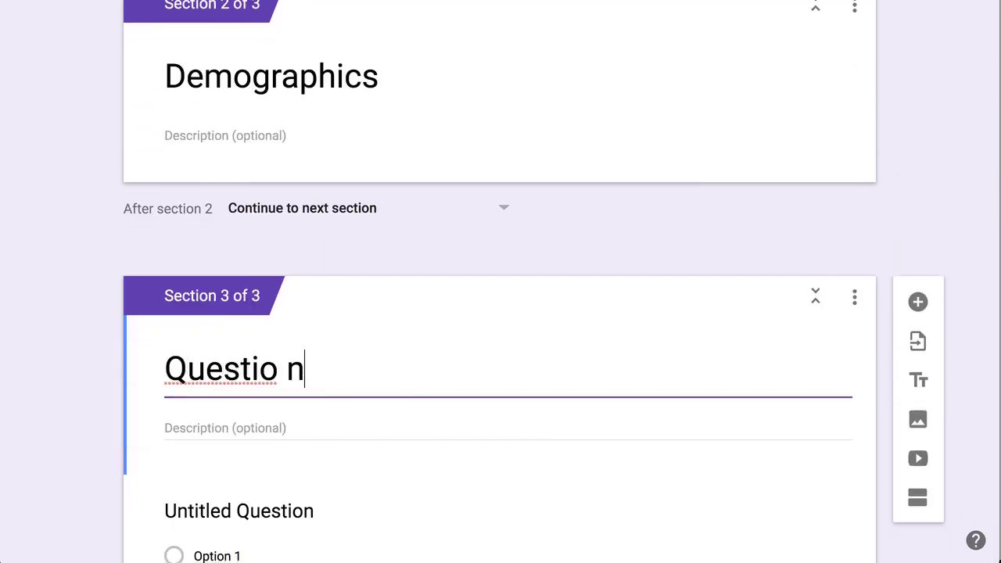
{"action": "key", "text": "BackSpace"}
{"action": "key", "text": "BackSpace"}
{"action": "type", "text": "n 1"}
Step: Add sections titled Question 1 Revisit and Question 2
{"action": "scroll", "coordinate": [500, 313], "scroll_direction": "down", "scroll_amount": 1}
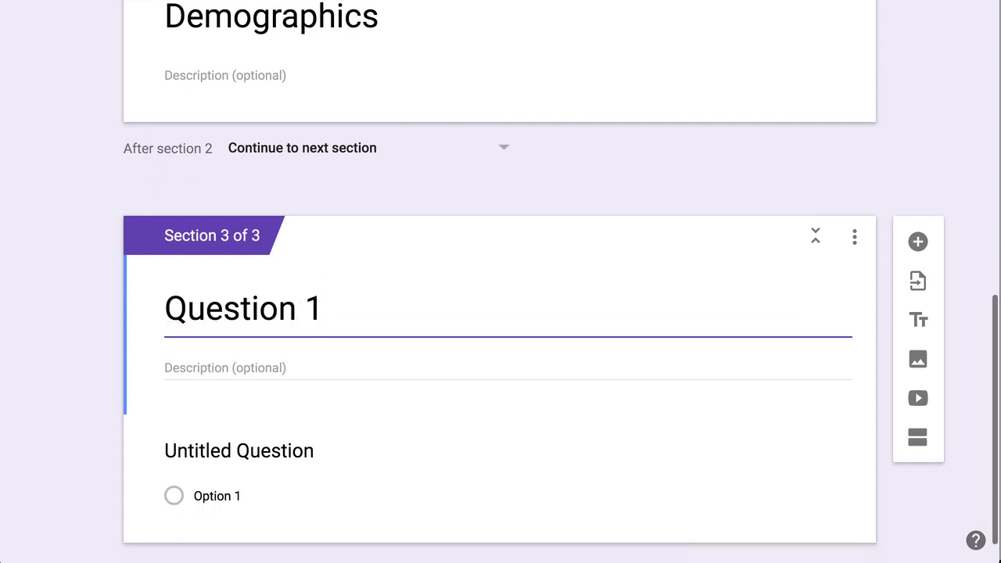
{"action": "left_click", "coordinate": [919, 398]}
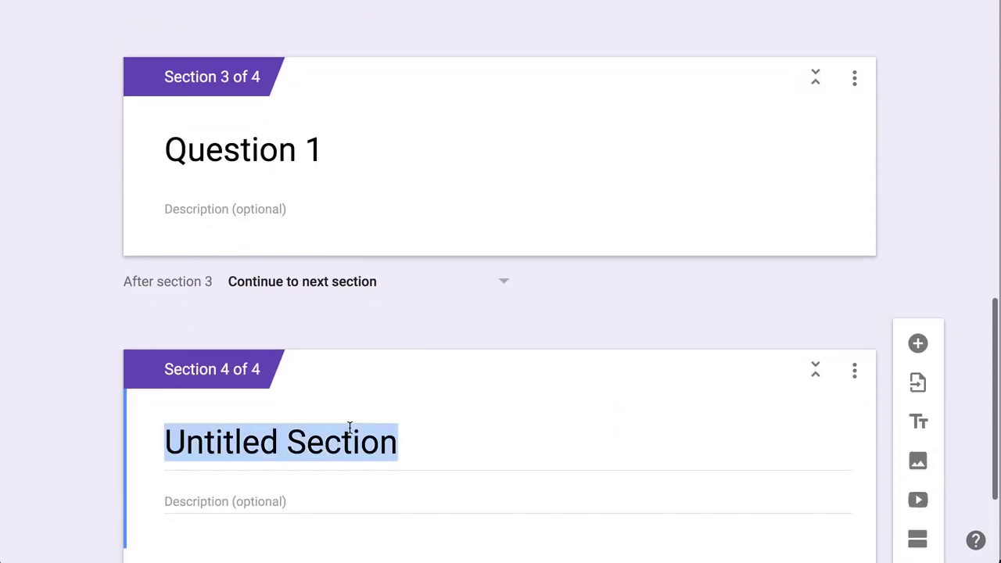
{"action": "double_click", "coordinate": [348, 438]}
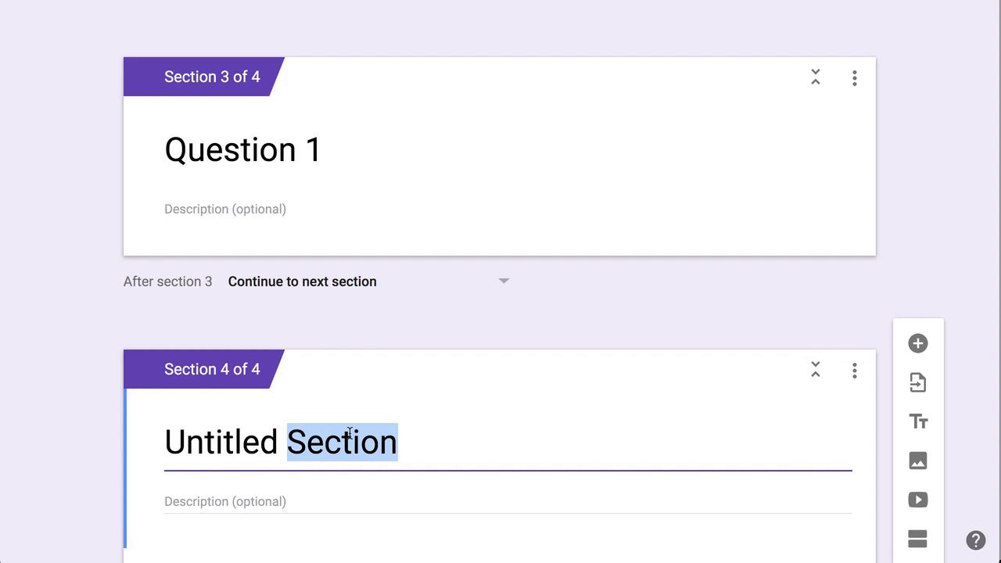
{"action": "triple_click", "coordinate": [349, 438]}
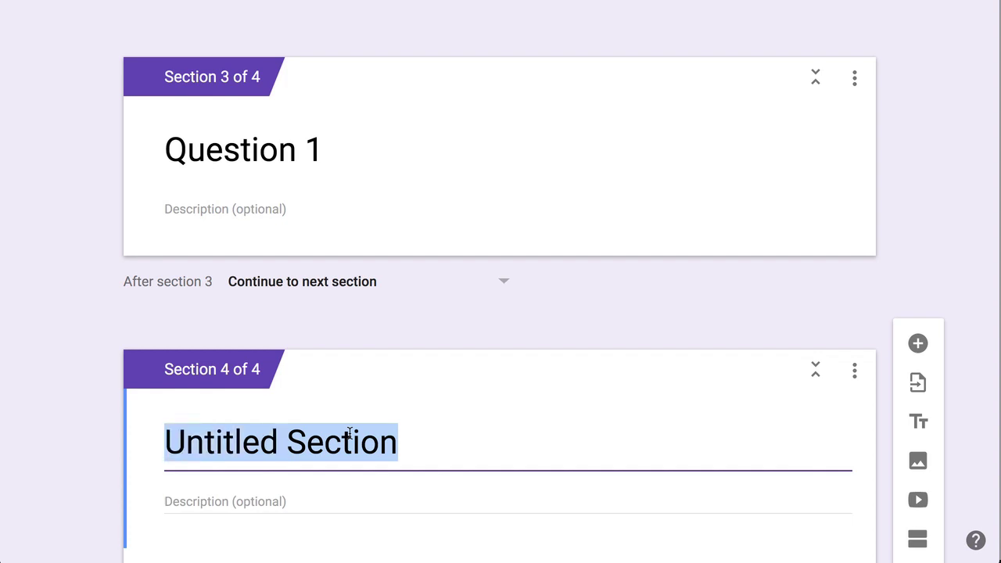
{"action": "type", "text": "Question 1 R"}
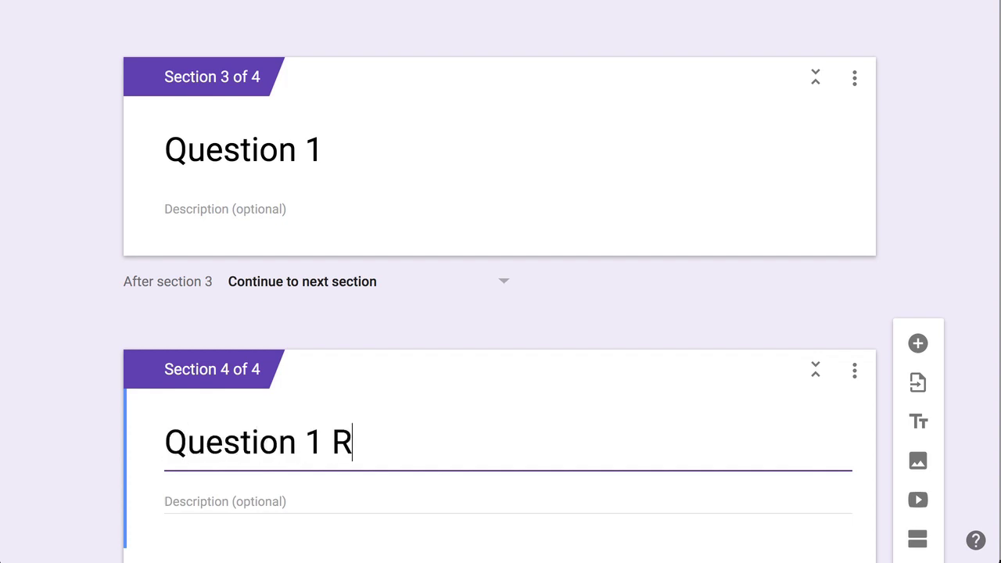
{"action": "type", "text": "evisit"}
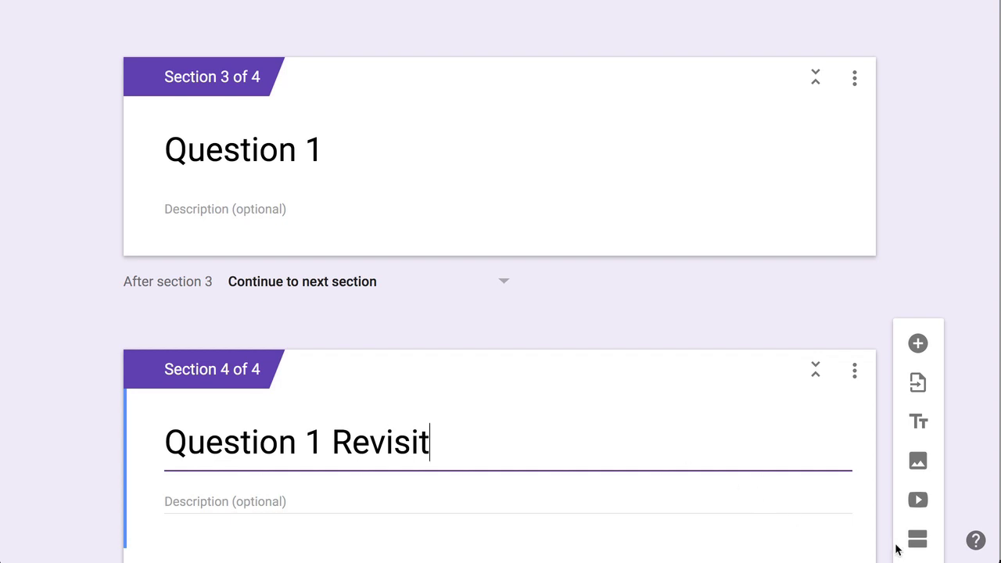
{"action": "left_click", "coordinate": [917, 539]}
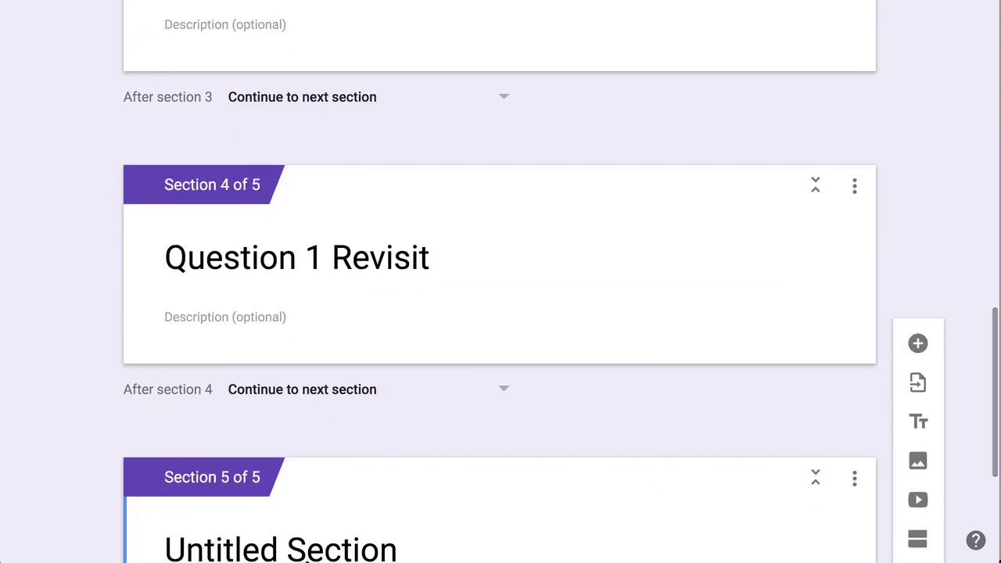
{"action": "type", "text": "Qiesti"}
{"action": "key", "text": "BackSpace"}
{"action": "key", "text": "BackSpace"}
{"action": "key", "text": "BackSpace"}
{"action": "key", "text": "BackSpace"}
{"action": "key", "text": "BackSpace"}
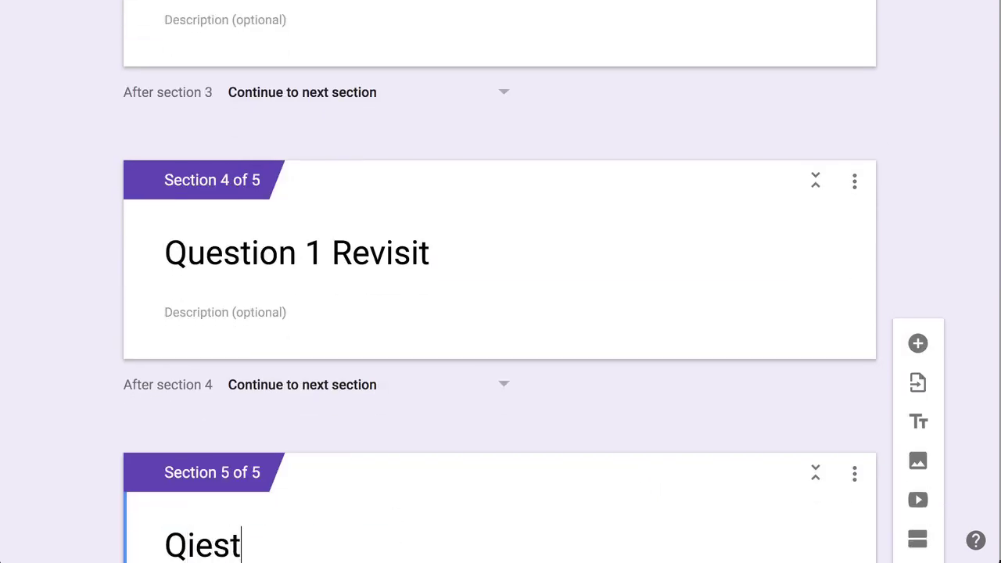
{"action": "type", "text": "uestion 2"}
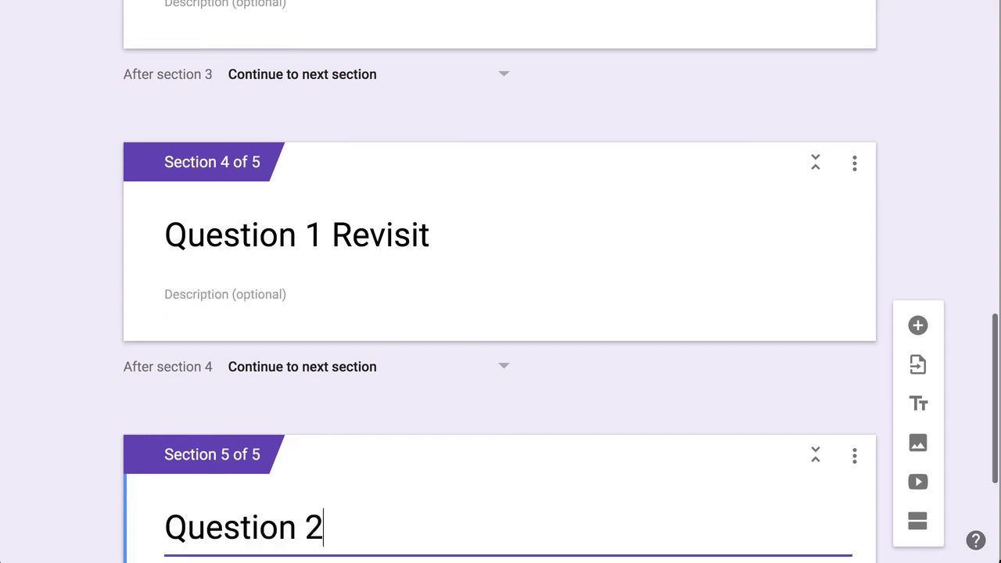
Step: Add the Question 2 Revisit section and a final End of Quiz section
{"action": "scroll", "coordinate": [775, 391], "scroll_direction": "down", "scroll_amount": 3}
{"action": "left_click", "coordinate": [916, 397]}
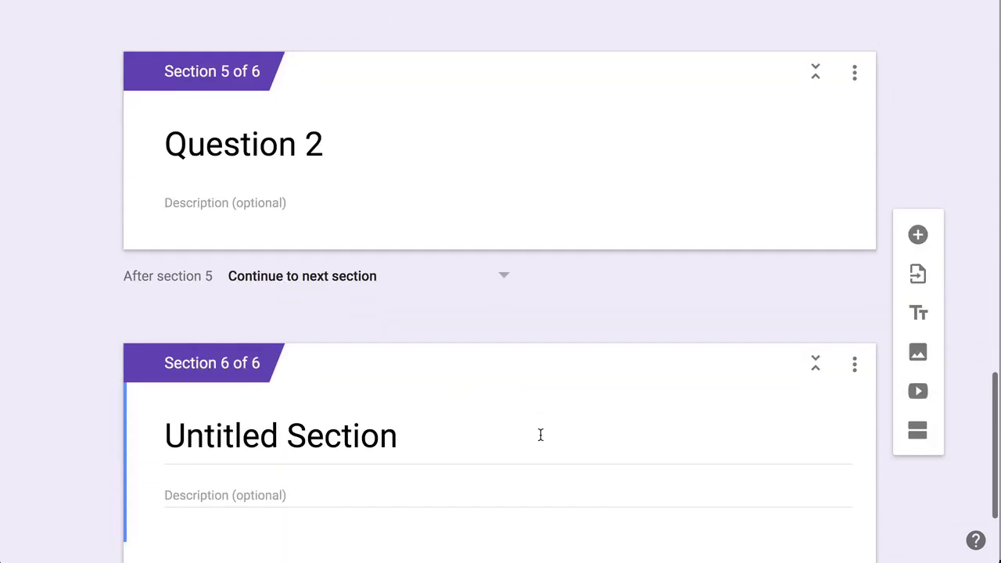
{"action": "type", "text": "Ques"}
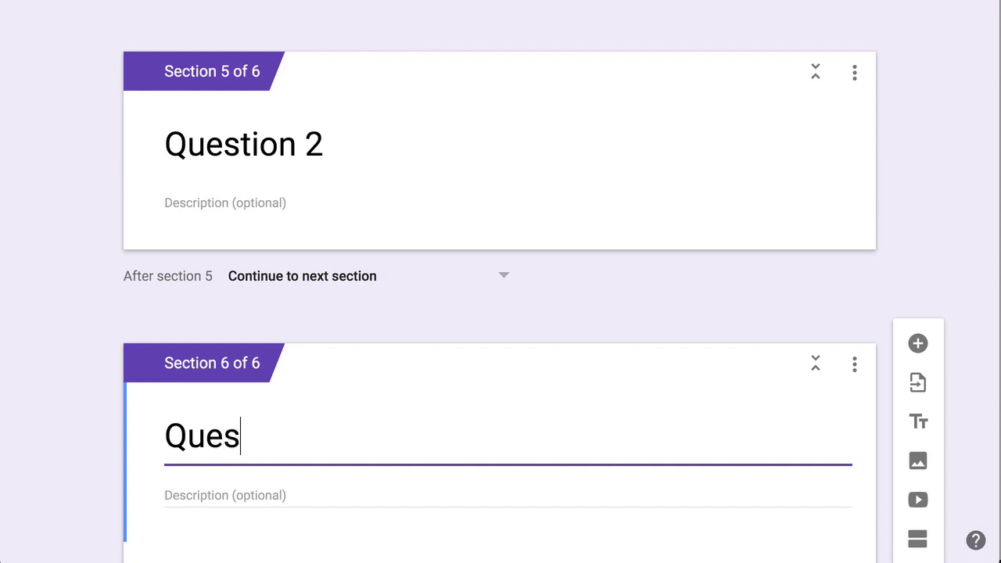
{"action": "type", "text": "tion 2 Revisit"}
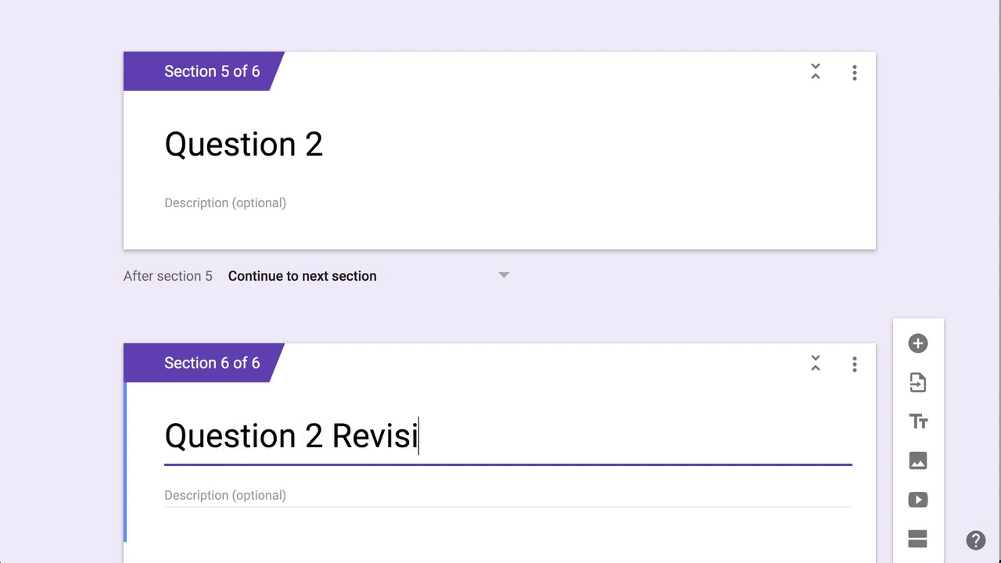
{"action": "scroll", "coordinate": [425, 433], "scroll_direction": "down", "scroll_amount": 2}
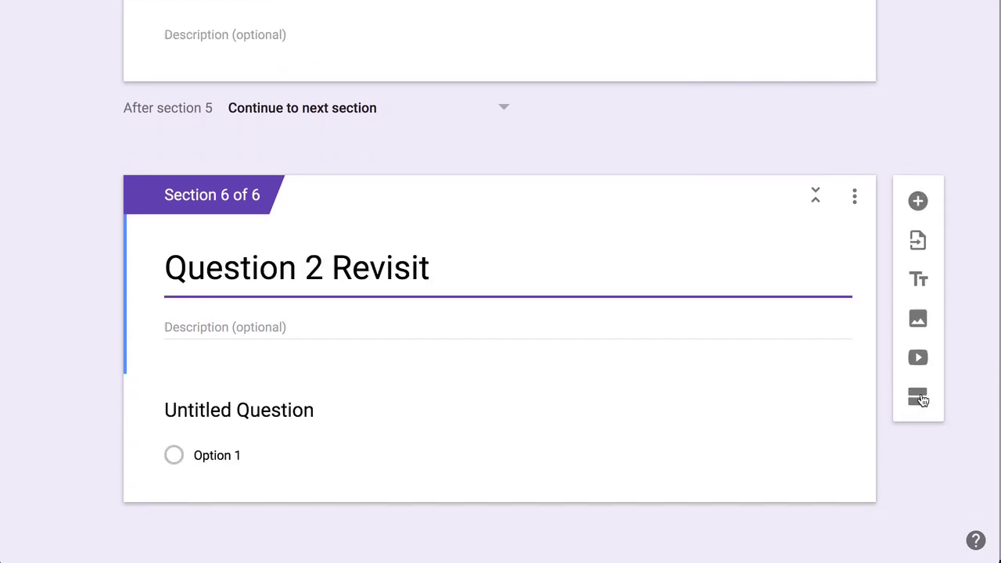
{"action": "left_click", "coordinate": [917, 396]}
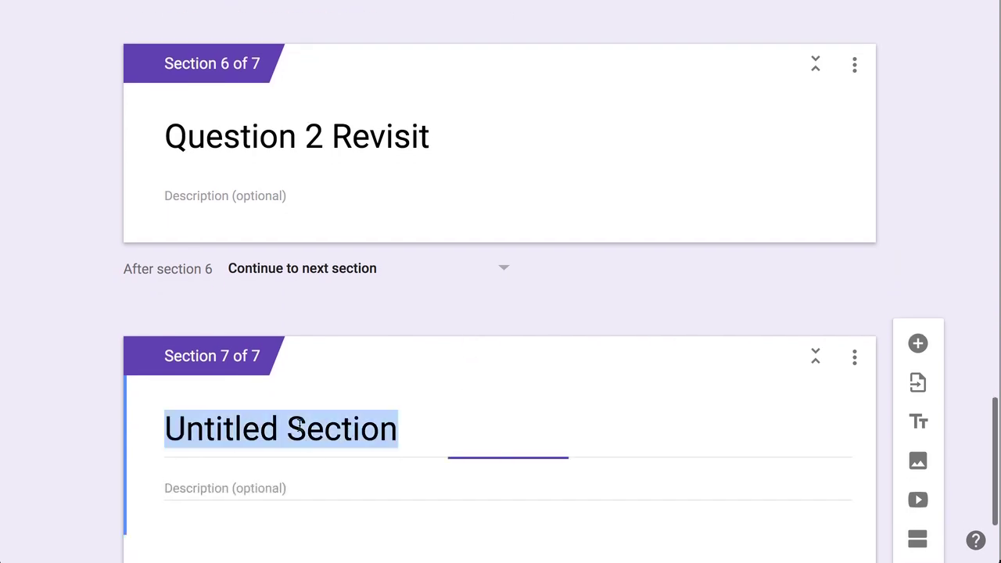
{"action": "type", "text": "End of Quiz"}
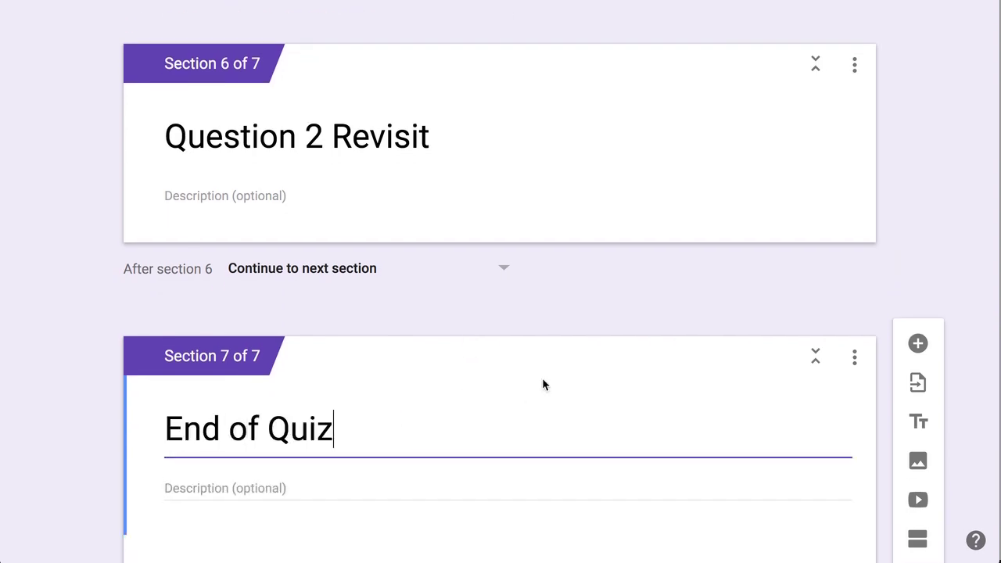
{"action": "scroll", "coordinate": [543, 383], "scroll_direction": "up", "scroll_amount": 20}
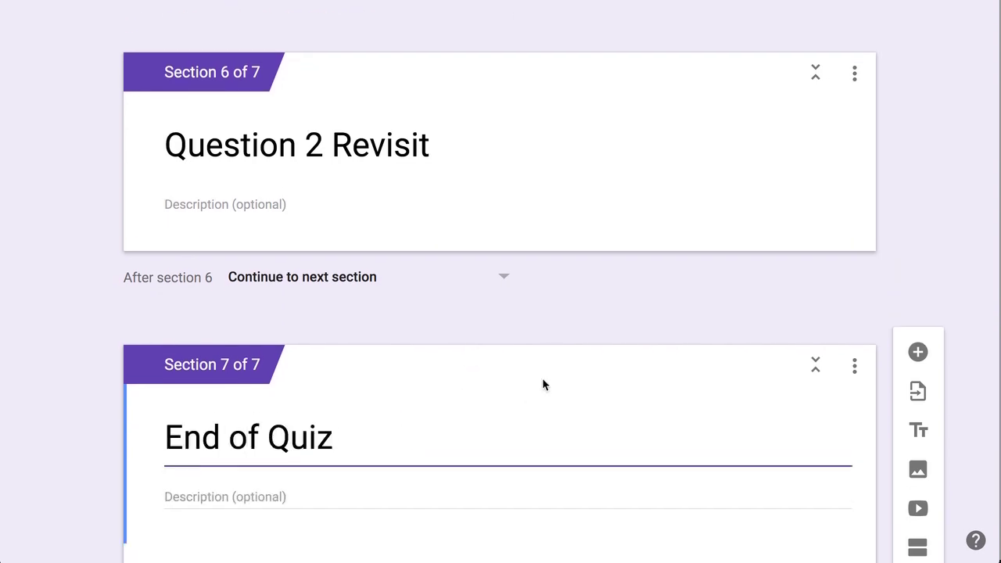
Step: In the Demographics section, add short-answer questions 'First Name' and 'Last Name'
{"action": "scroll", "coordinate": [543, 384], "scroll_direction": "down", "scroll_amount": 2}
{"action": "scroll", "coordinate": [544, 384], "scroll_direction": "down", "scroll_amount": 2}
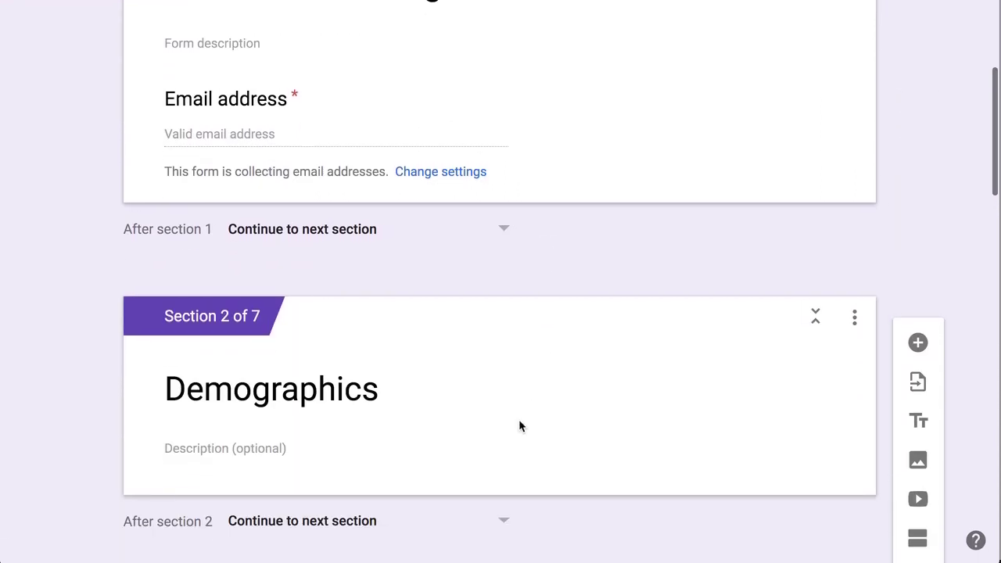
{"action": "left_click", "coordinate": [508, 450]}
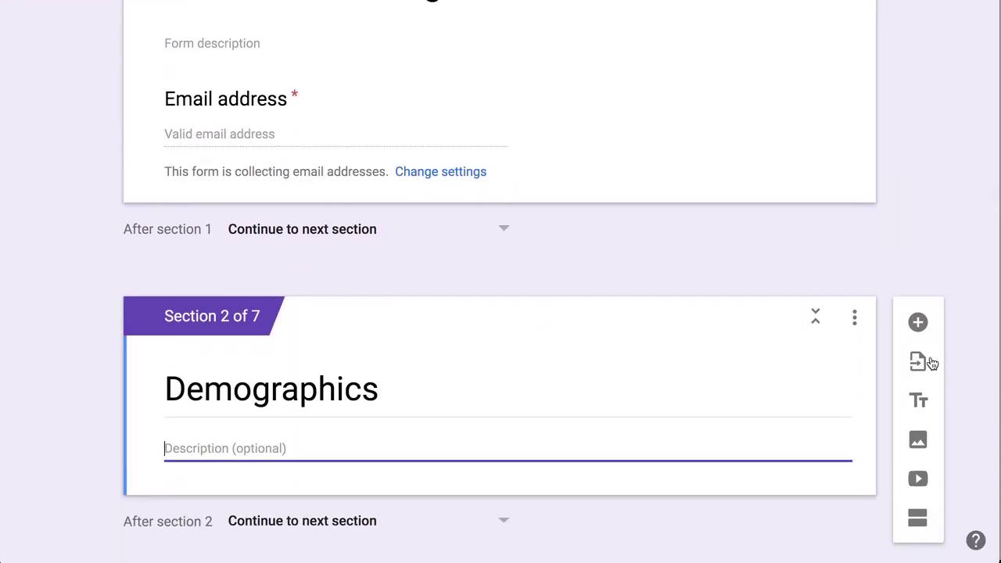
{"action": "left_click", "coordinate": [912, 335]}
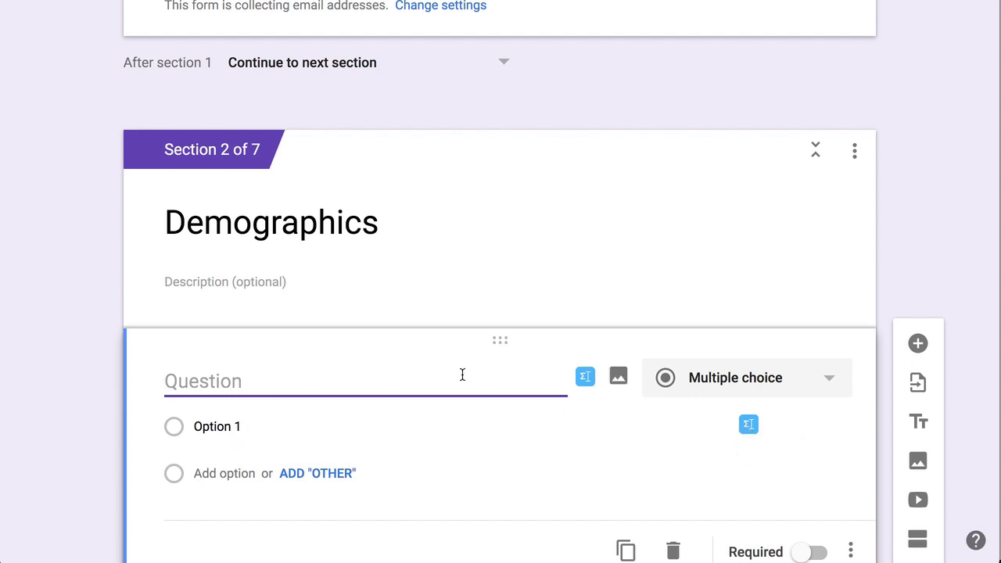
{"action": "type", "text": "First Name"}
{"action": "scroll", "coordinate": [462, 375], "scroll_direction": "down", "scroll_amount": 1}
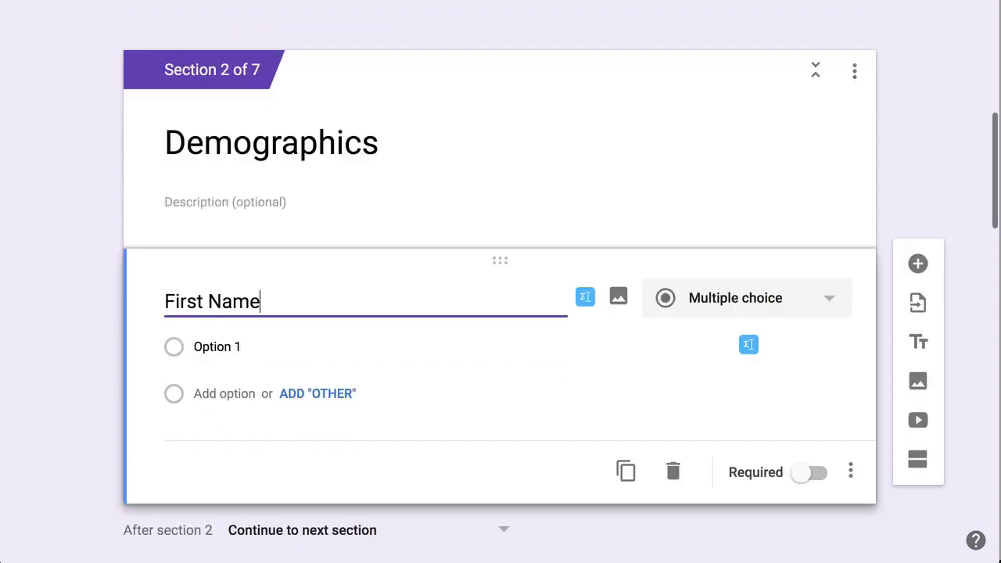
{"action": "scroll", "coordinate": [500, 312], "scroll_direction": "down", "scroll_amount": 1}
{"action": "key", "text": "Return"}
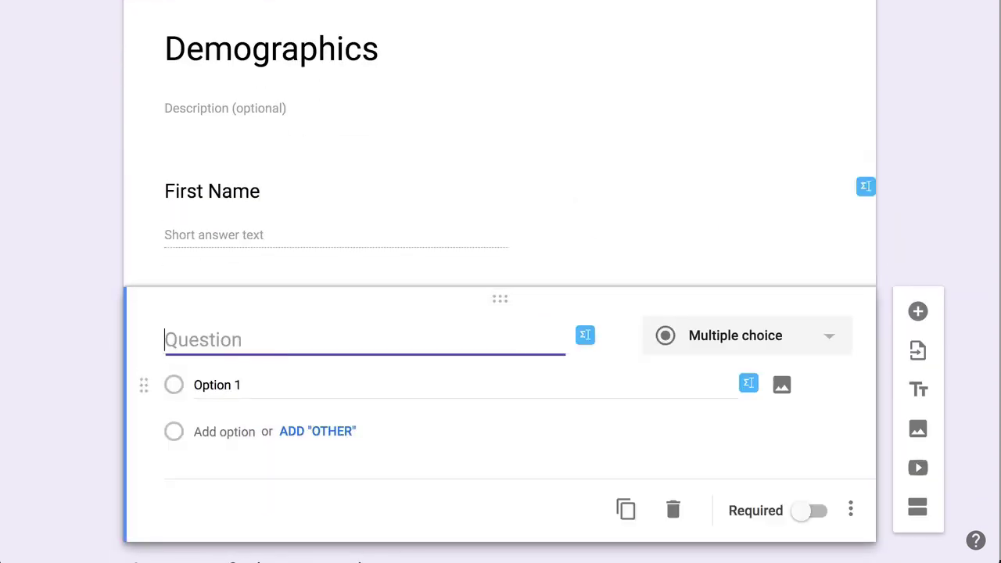
{"action": "type", "text": "Last Name"}
{"action": "scroll", "coordinate": [500, 282], "scroll_direction": "down", "scroll_amount": 1}
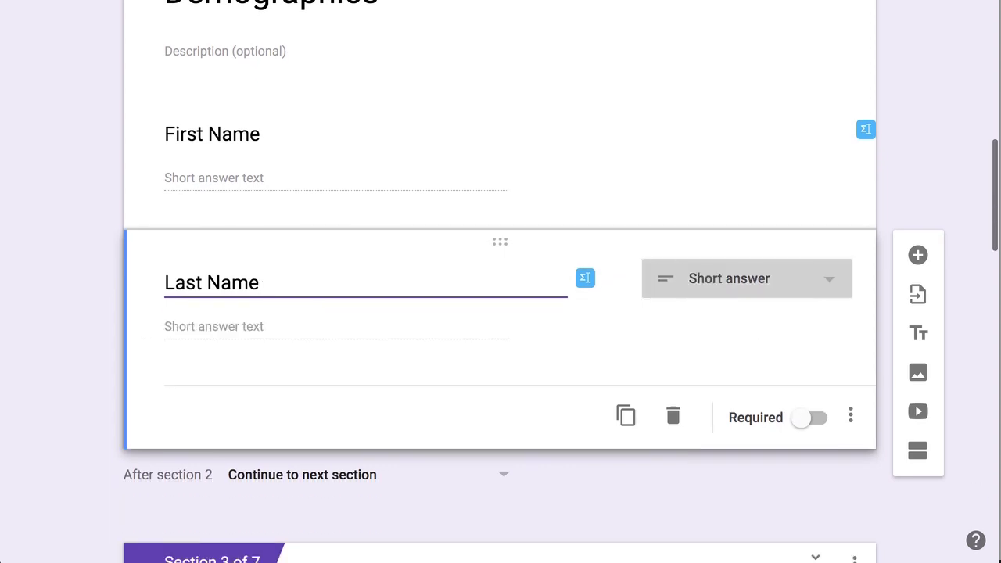
{"action": "scroll", "coordinate": [501, 281], "scroll_direction": "down", "scroll_amount": 3}
{"action": "scroll", "coordinate": [250, 391], "scroll_direction": "down", "scroll_amount": 2}
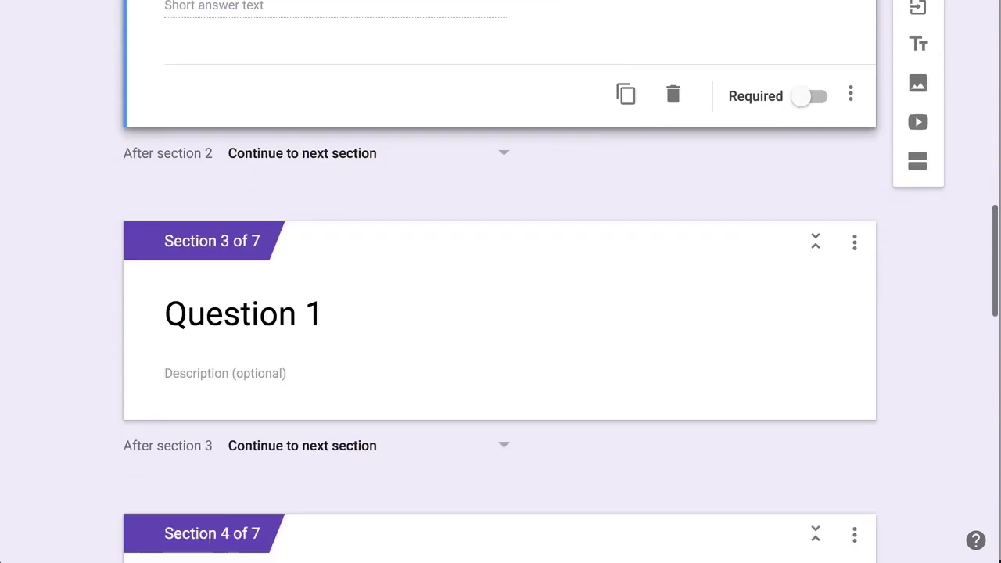
Step: Add 'What color is red riding hoods hood?' to Question 1 with options Red, Blue, Green, Yellow
{"action": "left_click", "coordinate": [379, 351]}
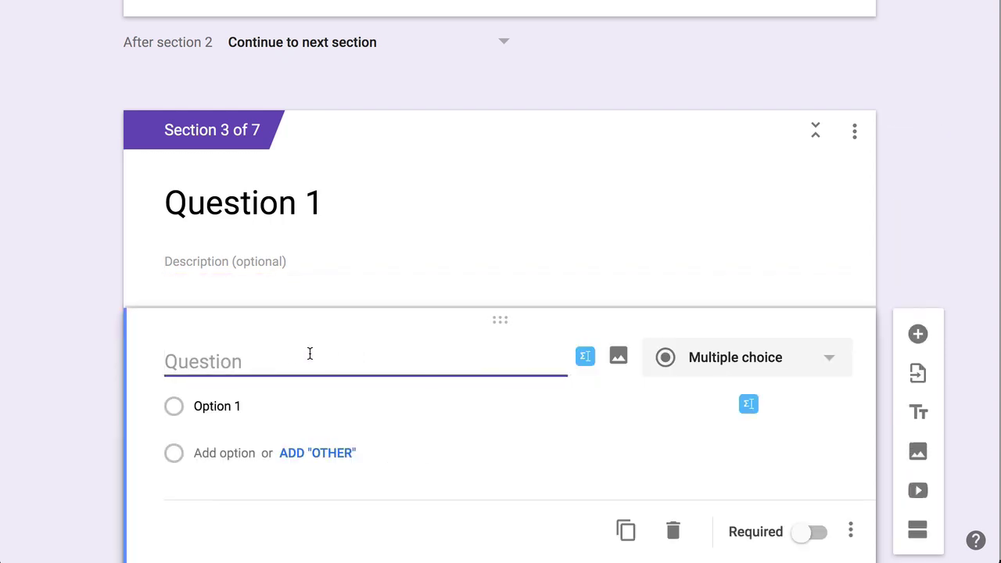
{"action": "type", "text": "What color is re"}
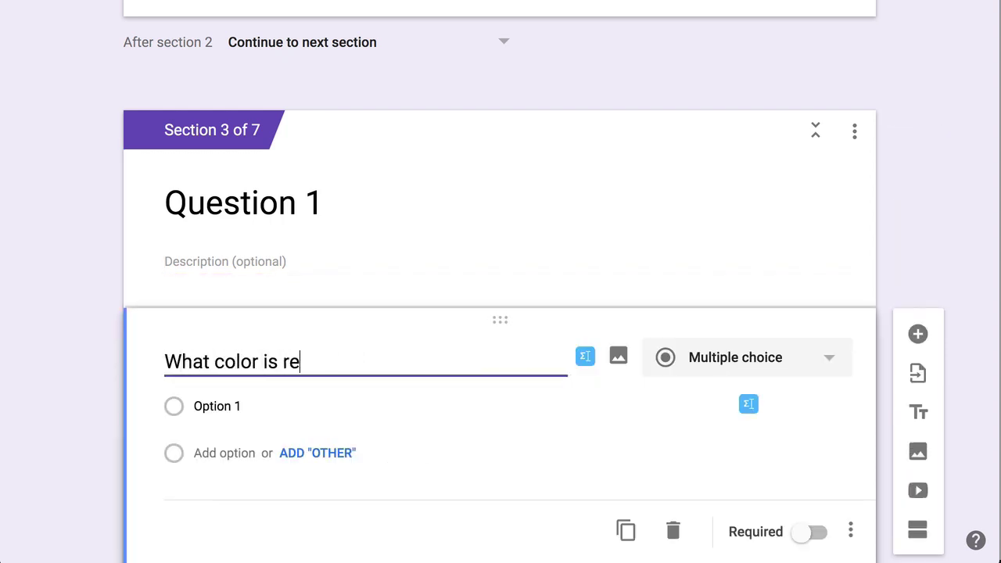
{"action": "type", "text": "d riding hoods hoo"}
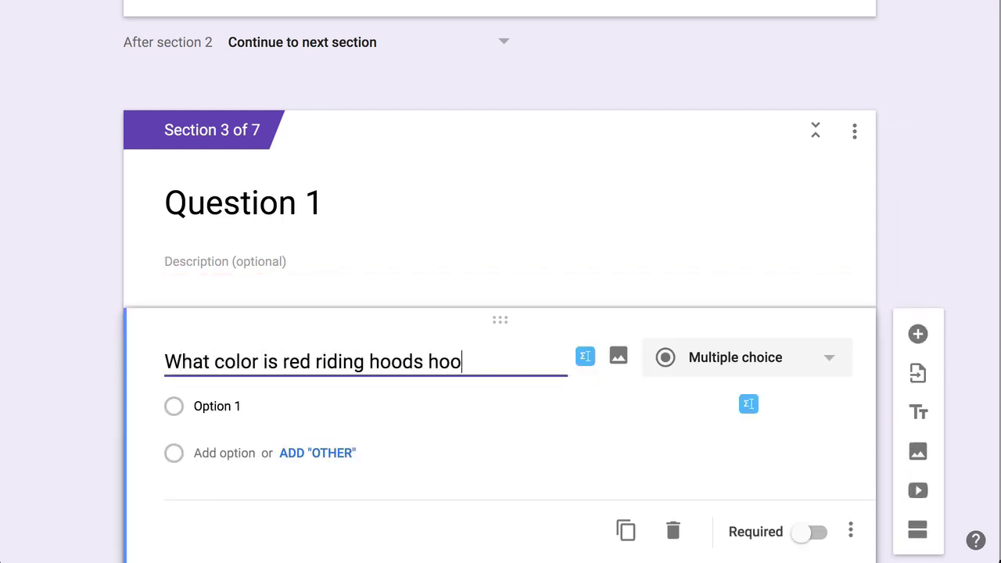
{"action": "type", "text": "d?"}
{"action": "left_click", "coordinate": [227, 405]}
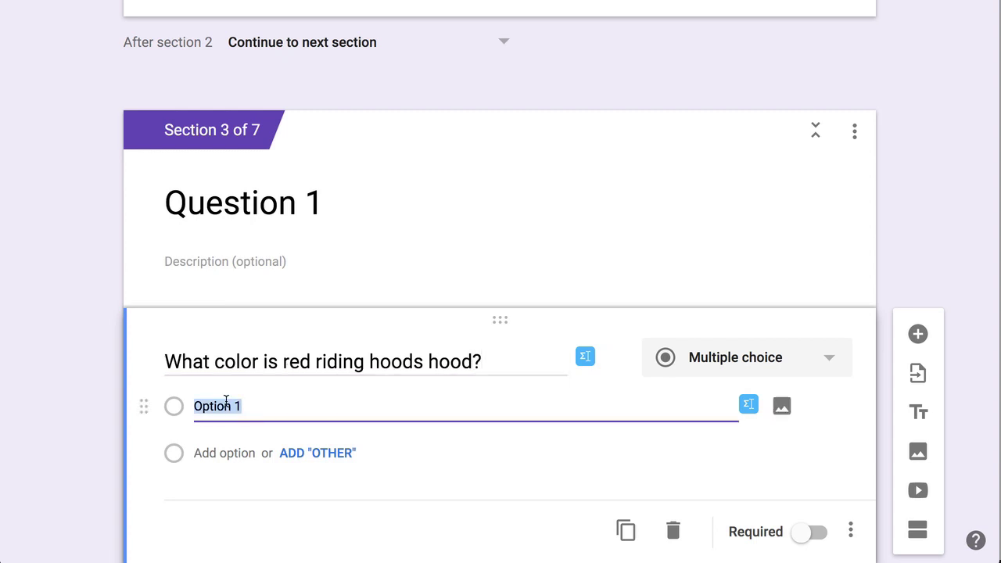
{"action": "type", "text": "Red"}
{"action": "key", "text": "Return"}
{"action": "type", "text": "Blue"}
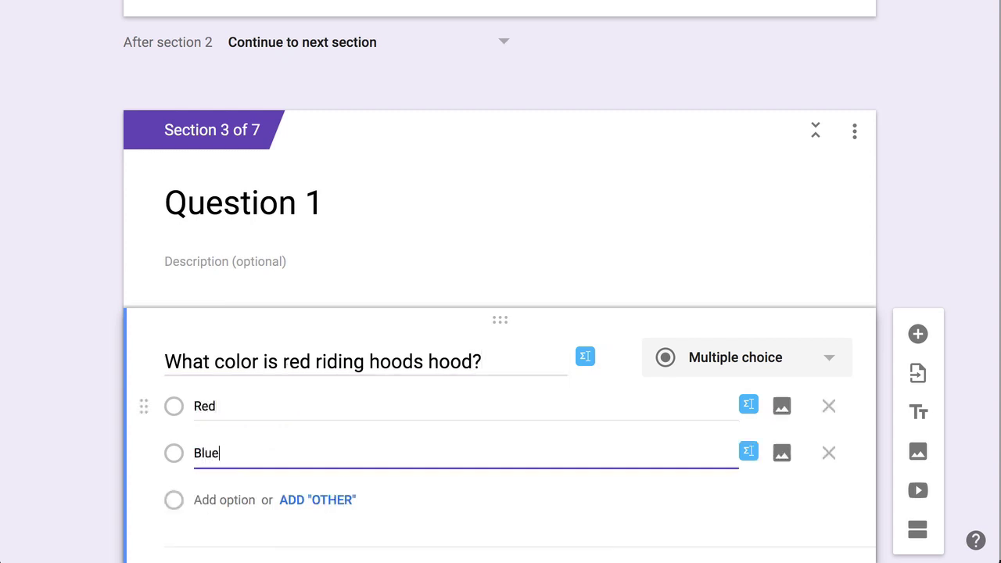
{"action": "key", "text": "Return"}
{"action": "type", "text": "B"}
{"action": "key", "text": "BackSpace"}
{"action": "type", "text": "Green"}
{"action": "key", "text": "Return"}
{"action": "type", "text": "Yellow"}
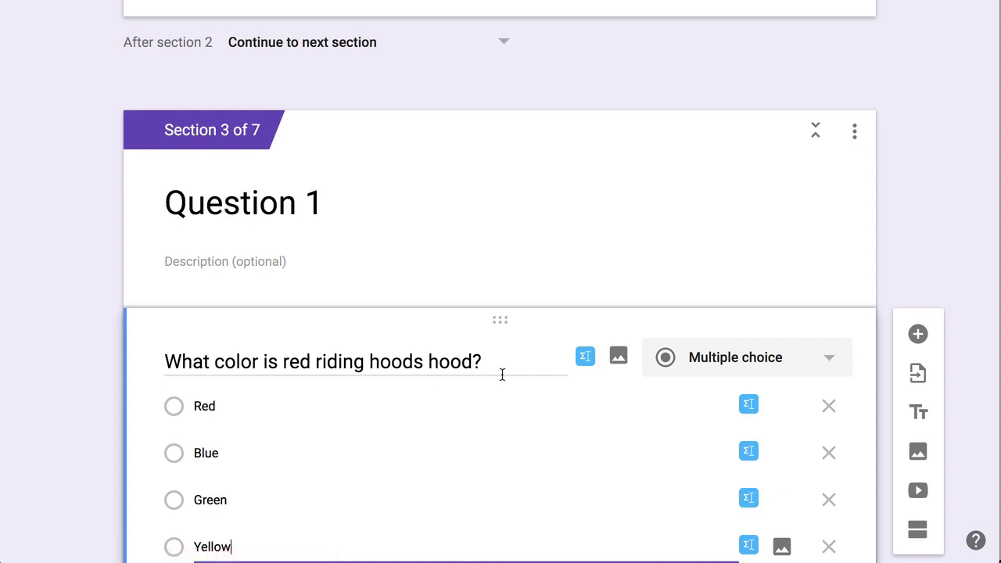
Step: Turn on shuffle option order for the hood-colour question
{"action": "scroll", "coordinate": [501, 373], "scroll_direction": "down", "scroll_amount": 2}
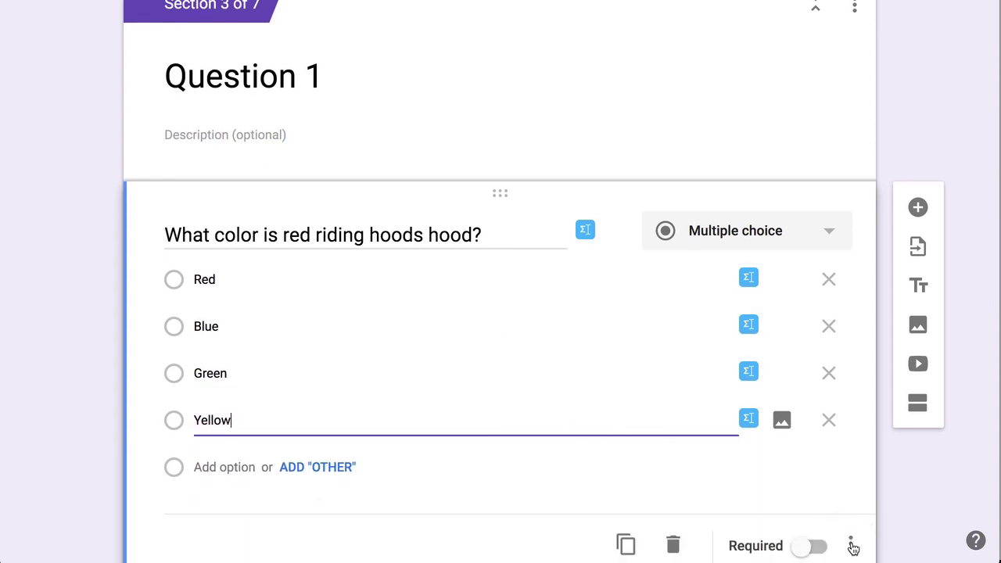
{"action": "left_click", "coordinate": [850, 545]}
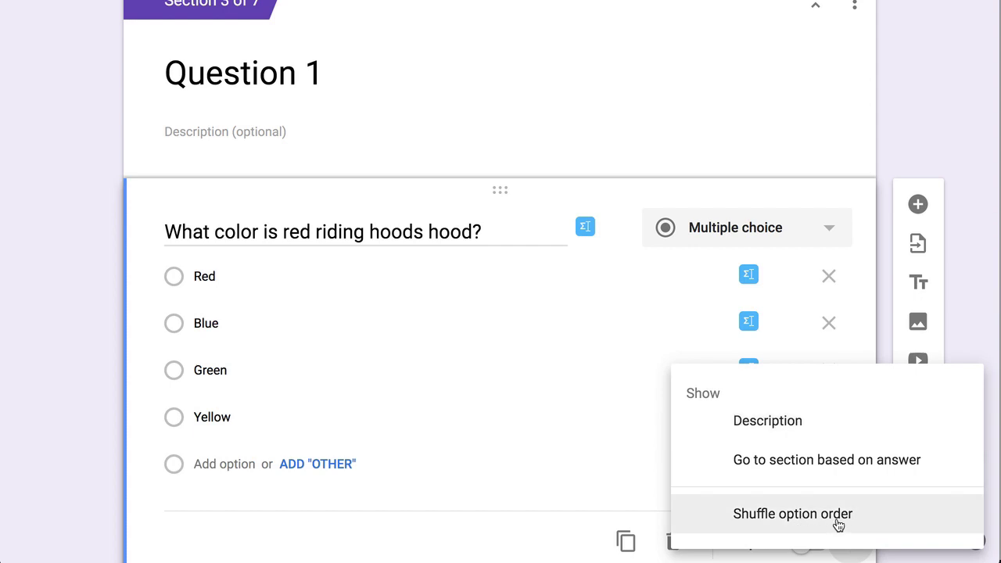
{"action": "left_click", "coordinate": [838, 525]}
{"action": "left_click", "coordinate": [851, 540]}
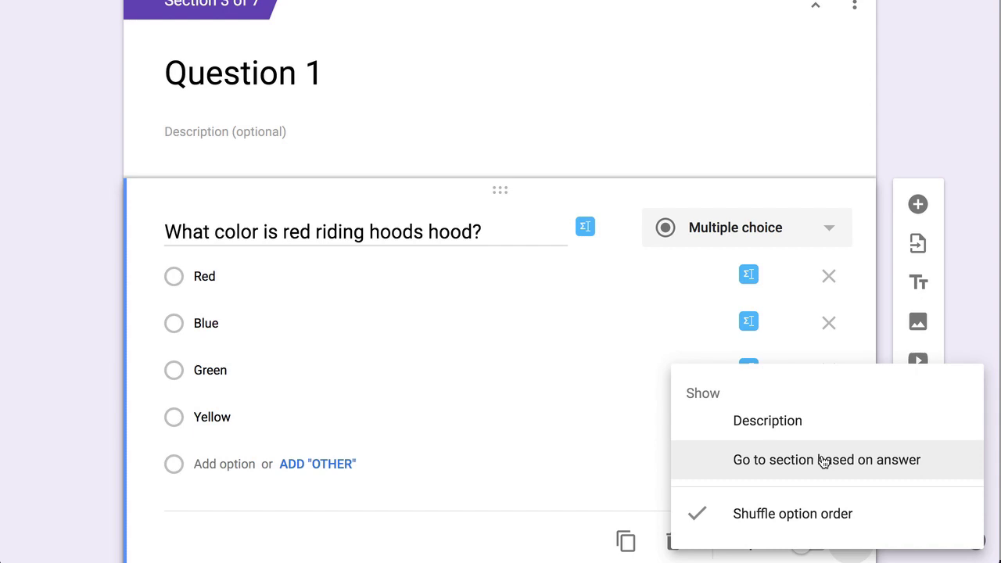
Step: Enable answer-based section routing and send Red answers to section 5 (Question 2)
{"action": "left_click", "coordinate": [884, 463]}
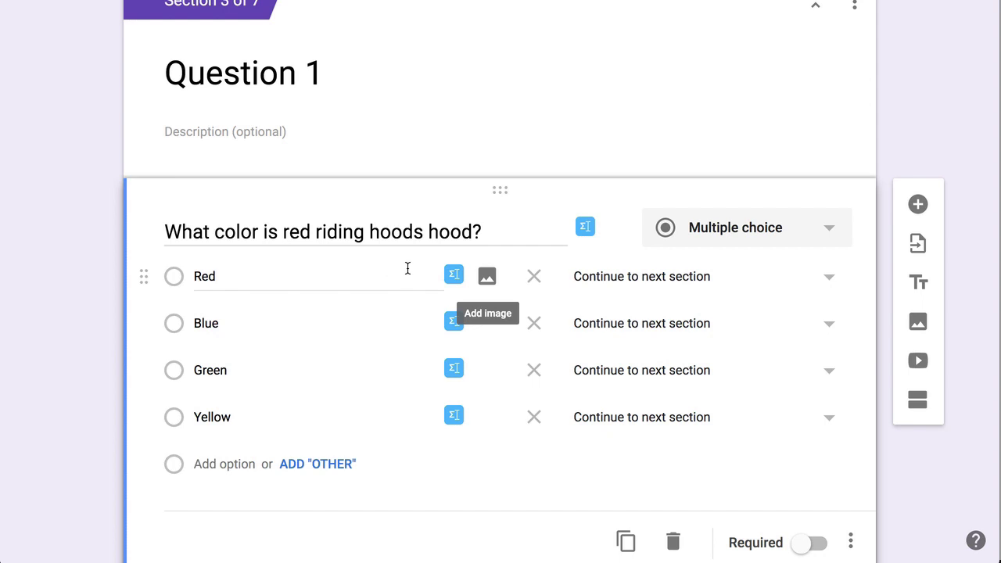
{"action": "left_click", "coordinate": [650, 283]}
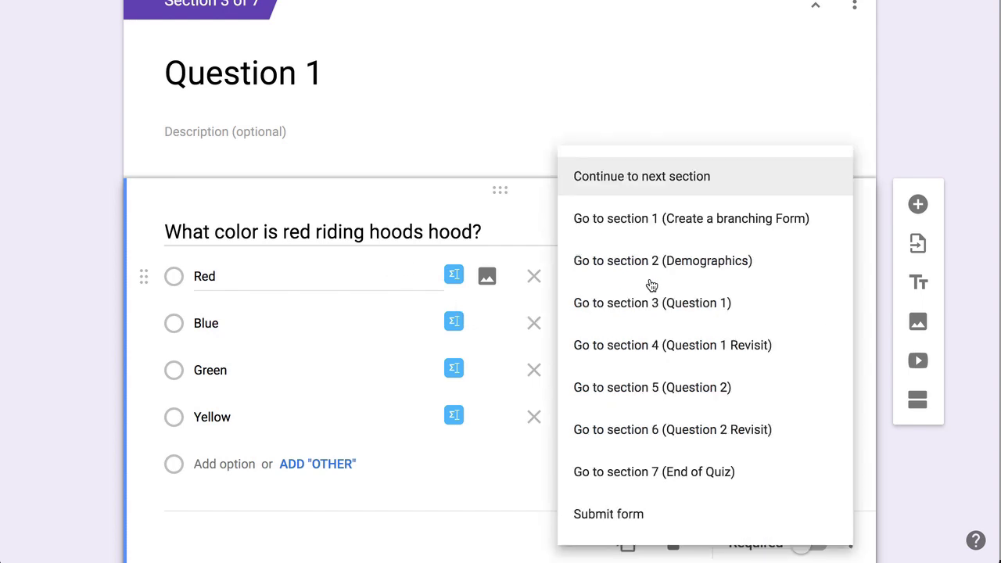
{"action": "left_click", "coordinate": [717, 391]}
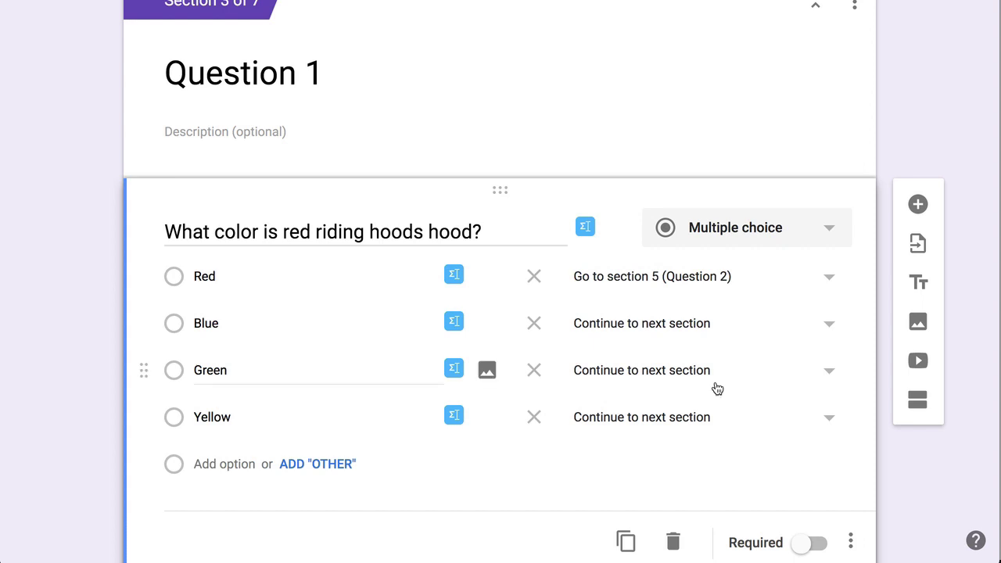
Step: Route the Blue, Green and Yellow answers to section 6 (Question 2 Revisit)
{"action": "left_click", "coordinate": [677, 330]}
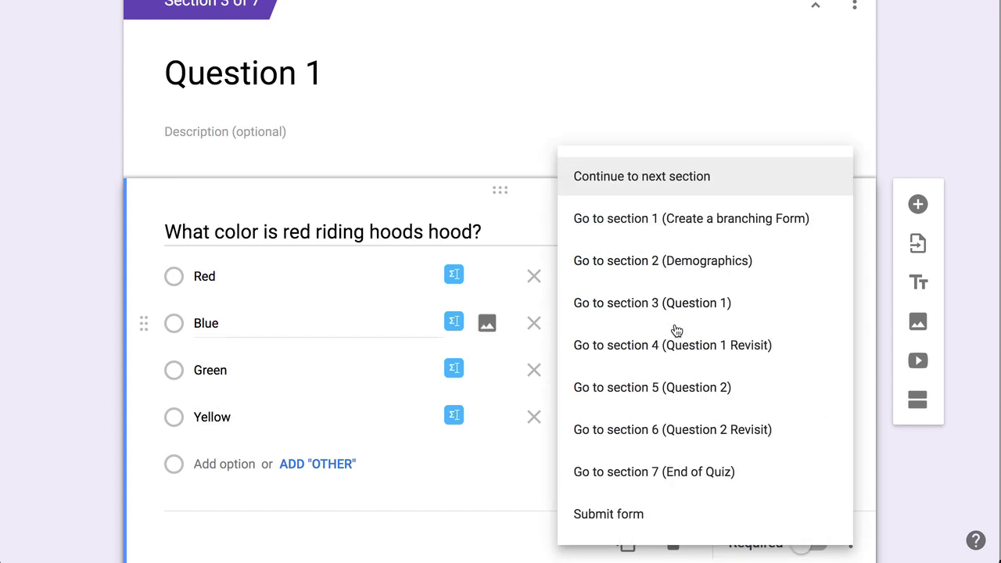
{"action": "left_click", "coordinate": [670, 435]}
{"action": "left_click", "coordinate": [661, 378]}
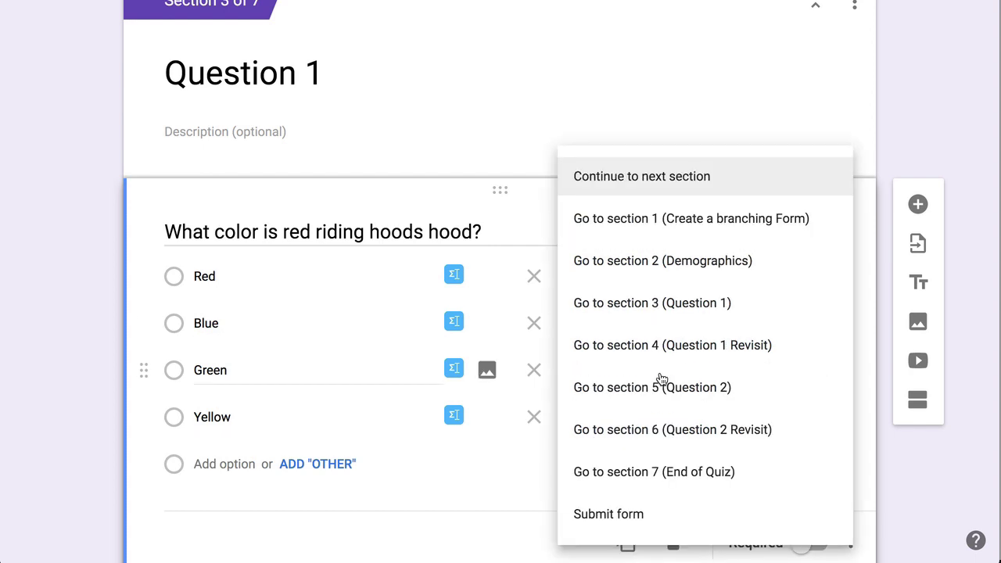
{"action": "left_click", "coordinate": [661, 429]}
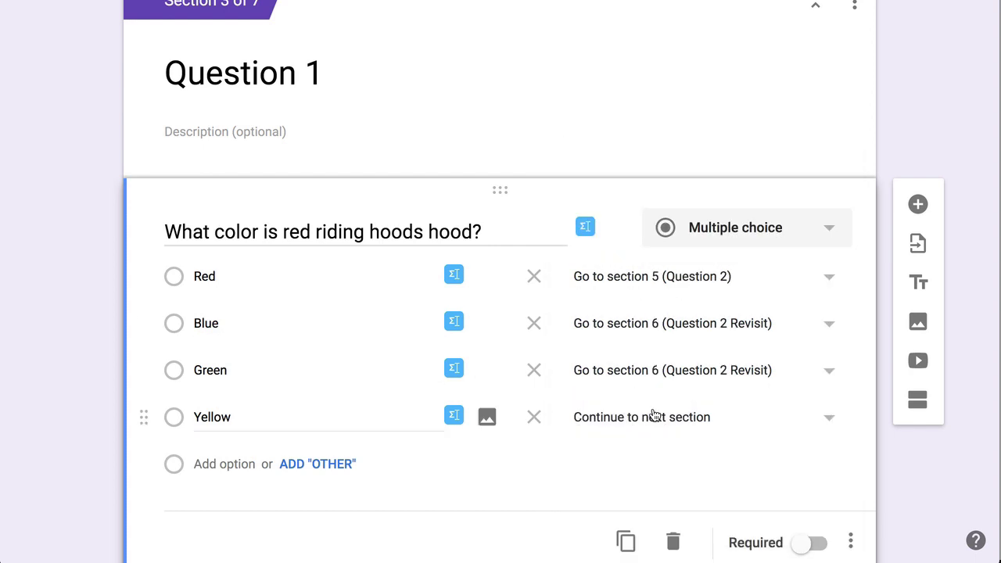
{"action": "left_click", "coordinate": [649, 416]}
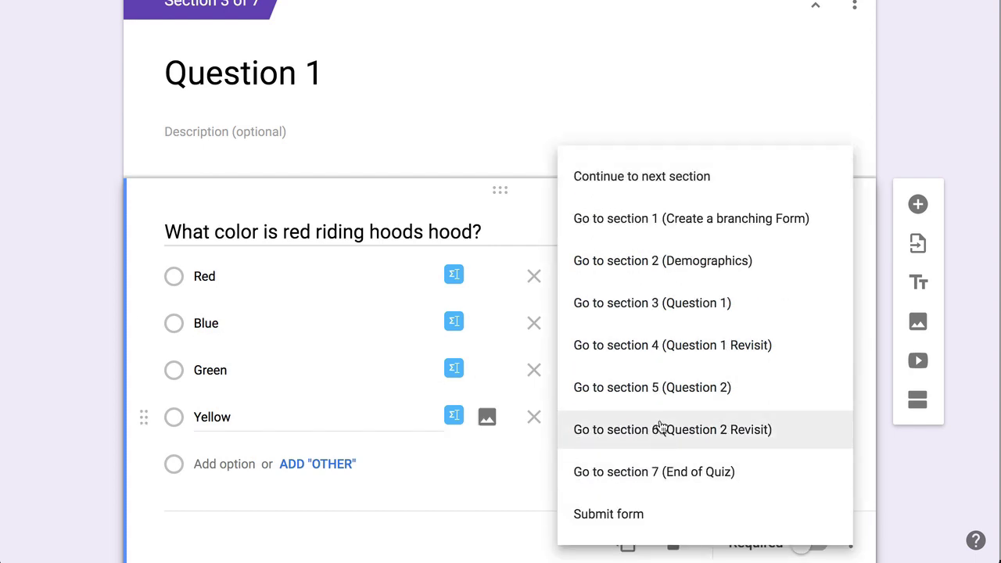
{"action": "left_click", "coordinate": [655, 429]}
{"action": "scroll", "coordinate": [657, 474], "scroll_direction": "down", "scroll_amount": 2}
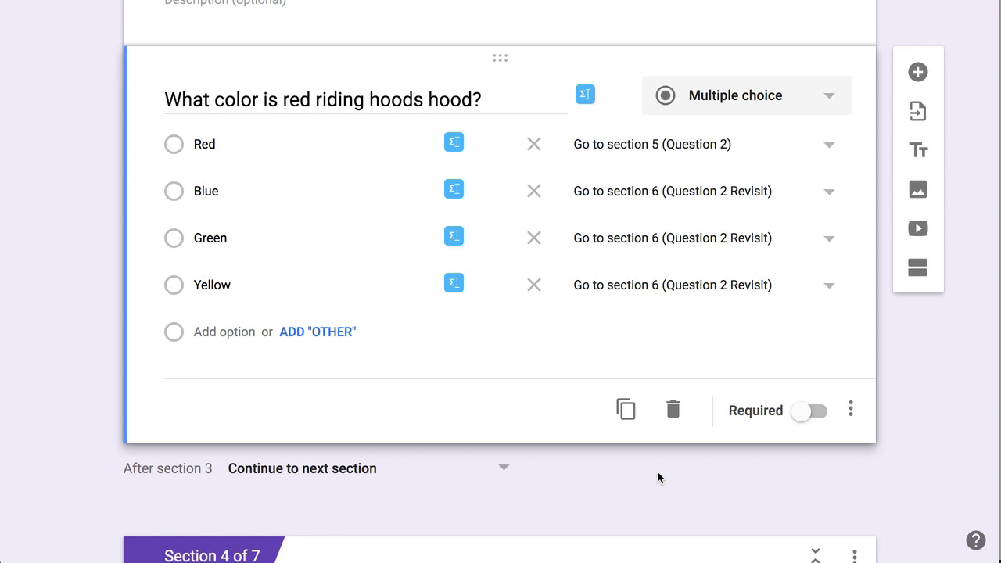
{"action": "scroll", "coordinate": [601, 344], "scroll_direction": "up", "scroll_amount": 1}
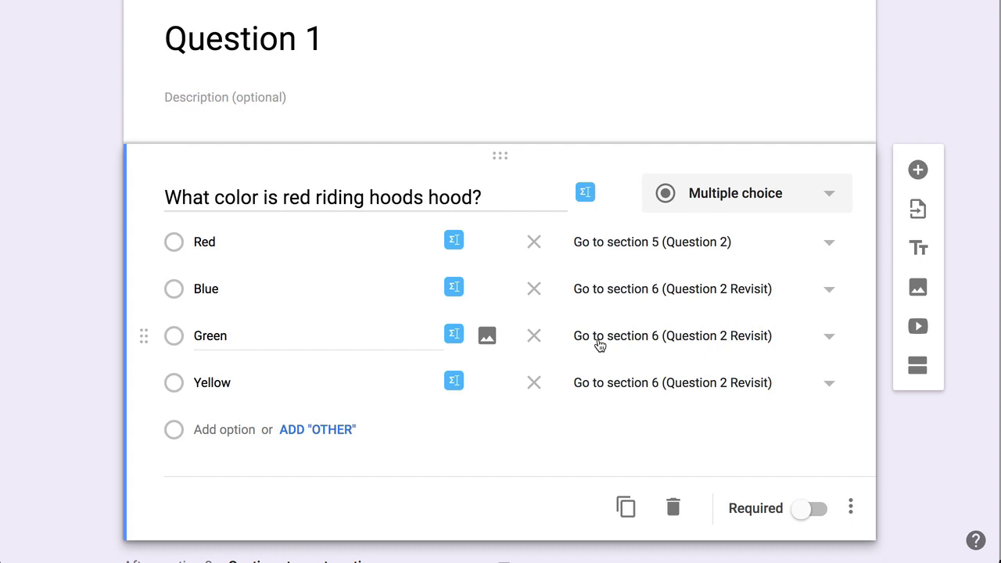
{"action": "scroll", "coordinate": [599, 344], "scroll_direction": "down", "scroll_amount": 5}
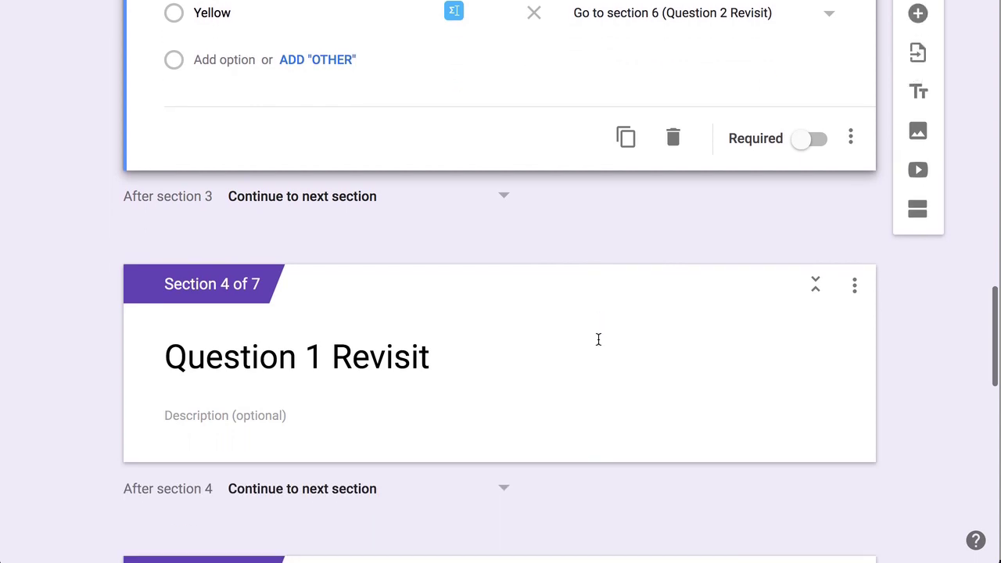
Step: Add a question to Question 1 Revisit: 'If Red Riding Hood had a hood what color would it be?'
{"action": "left_click", "coordinate": [345, 427]}
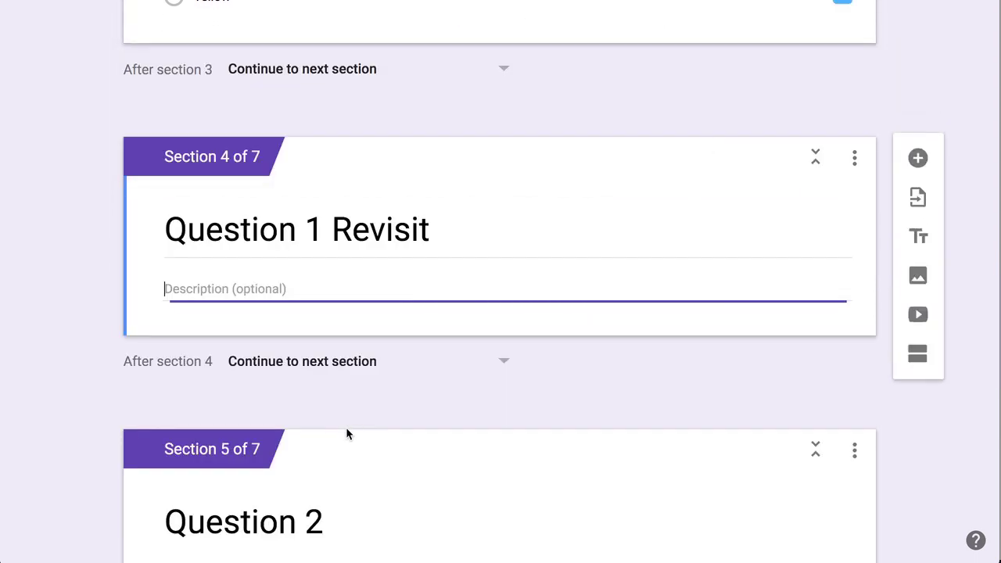
{"action": "left_click", "coordinate": [917, 166]}
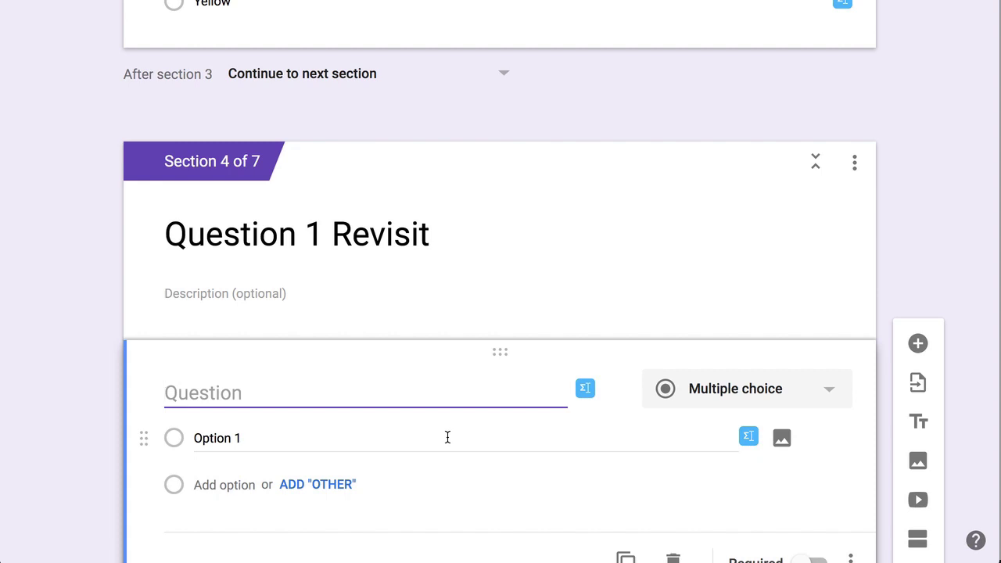
{"action": "type", "text": "I"}
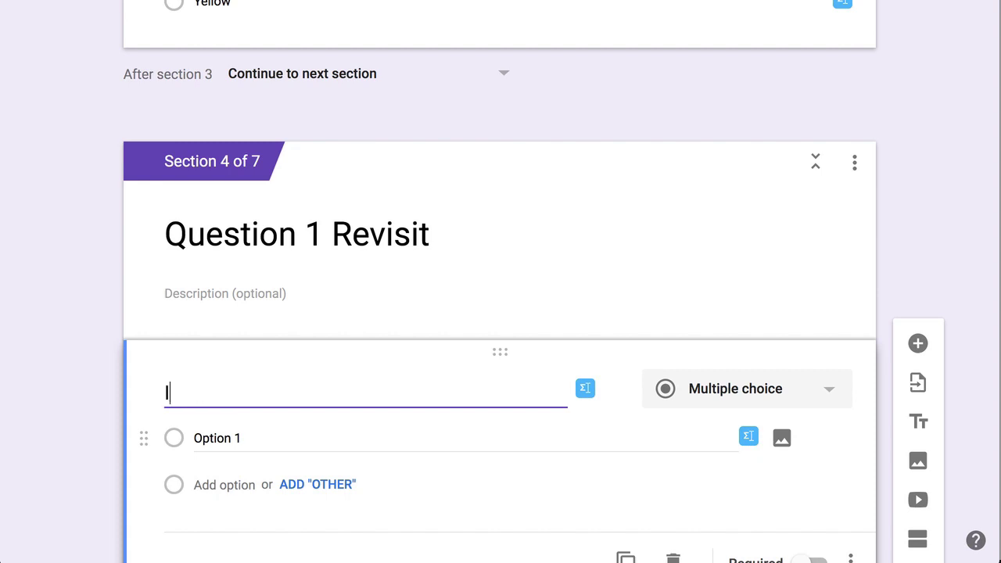
{"action": "type", "text": "f Red Riding"}
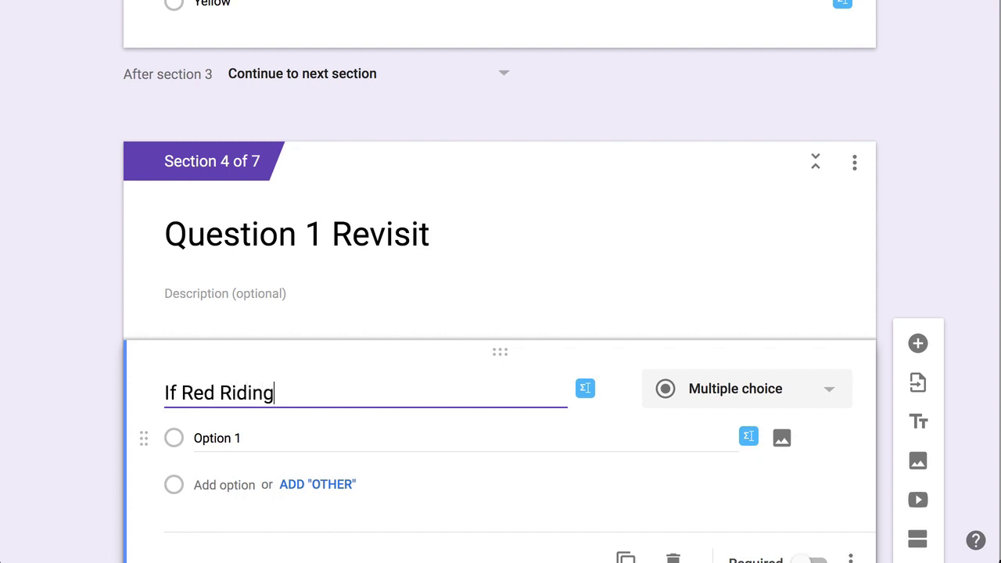
{"action": "type", "text": " Hood had a h"}
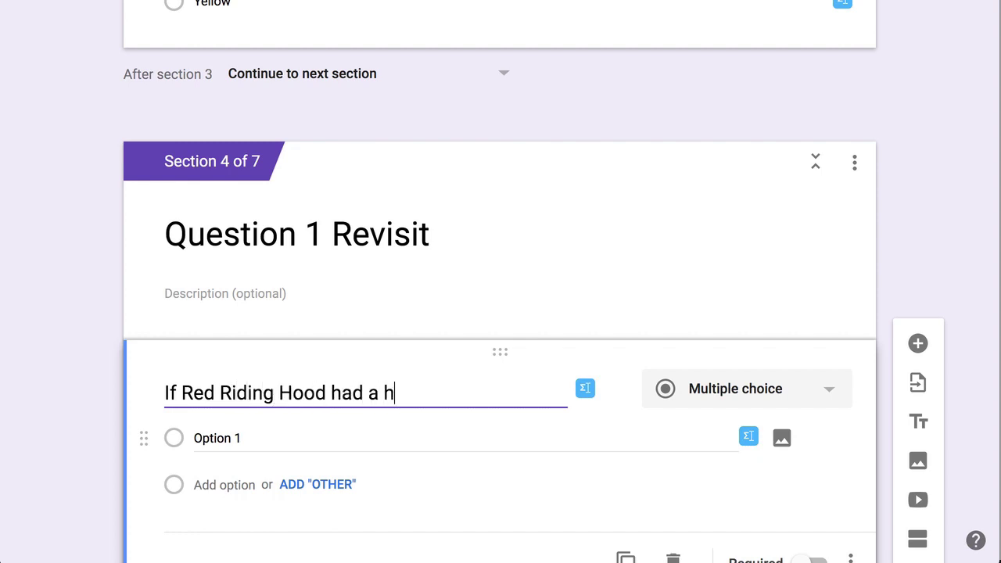
{"action": "type", "text": "ood what ov"}
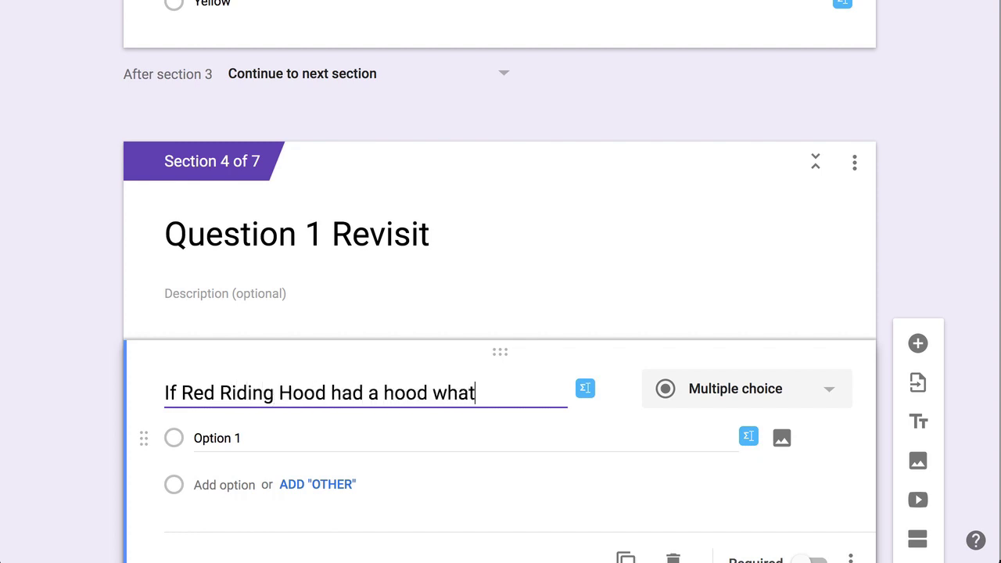
{"action": "key", "text": "BackSpace"}
{"action": "key", "text": "BackSpace"}
{"action": "type", "text": "color would it be>?"}
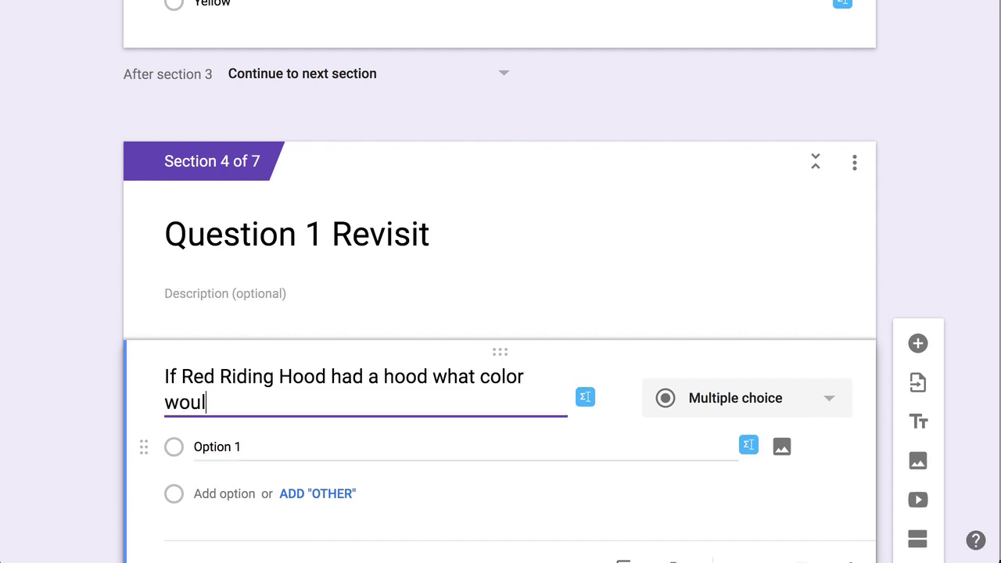
{"action": "key", "text": "BackSpace"}
{"action": "key", "text": "BackSpace"}
Step: Give the revisit question answer options Red, Blue, Green and Yellow
{"action": "left_click", "coordinate": [384, 447]}
{"action": "type", "text": "R"}
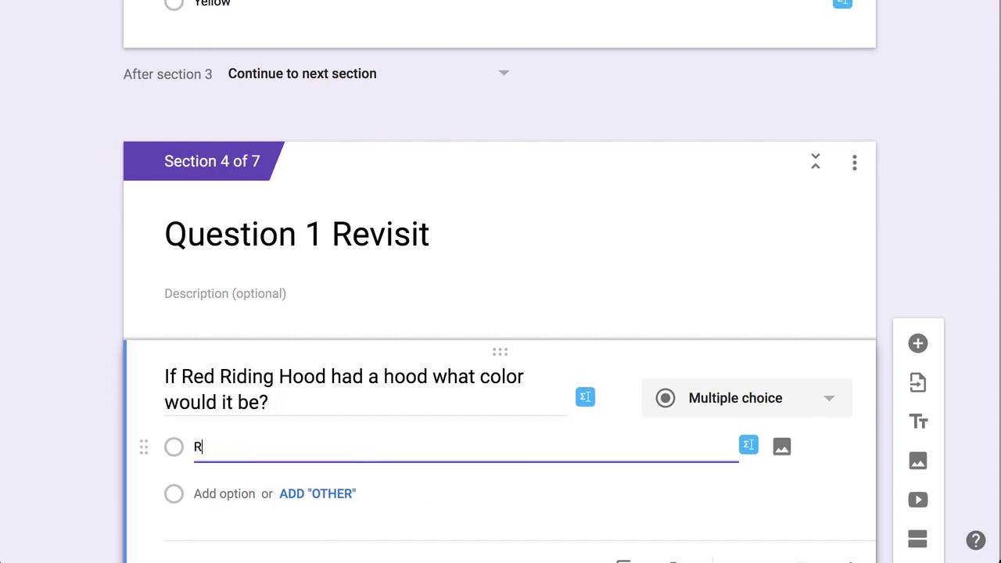
{"action": "type", "text": "ed"}
{"action": "key", "text": "Return"}
{"action": "type", "text": "Blue"}
{"action": "key", "text": "Return"}
{"action": "type", "text": "Green"}
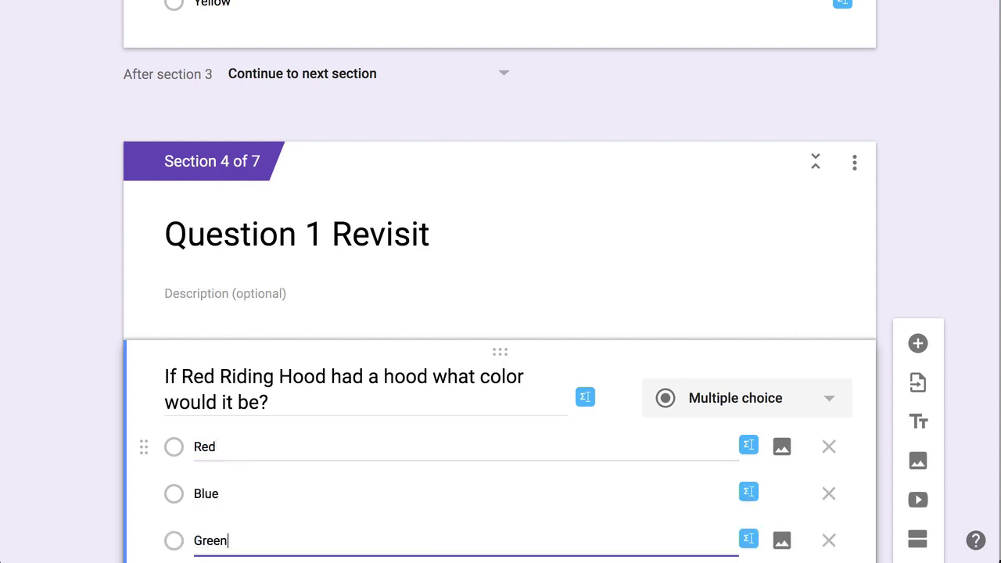
{"action": "key", "text": "Return"}
{"action": "type", "text": "Yellow"}
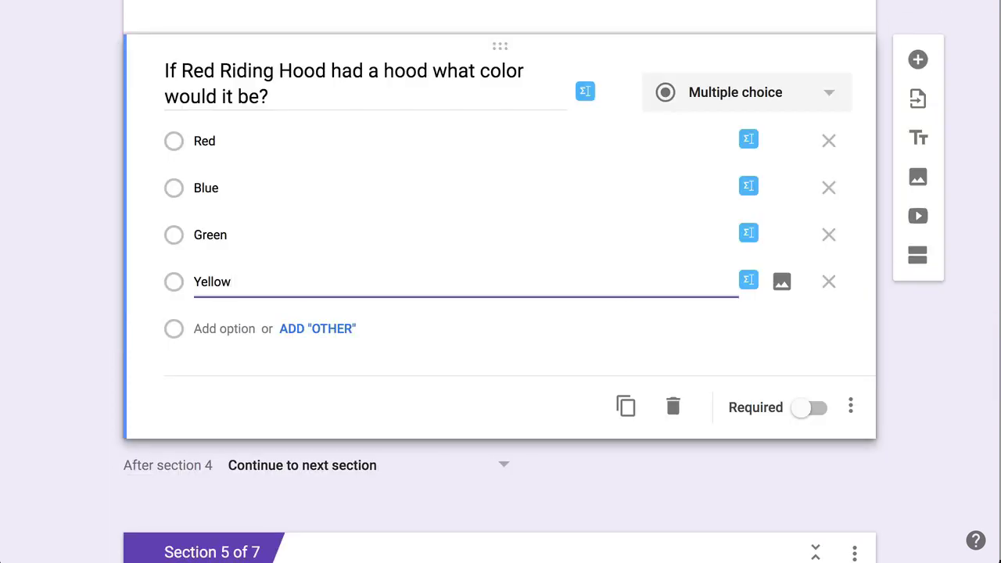
{"action": "left_click", "coordinate": [851, 405]}
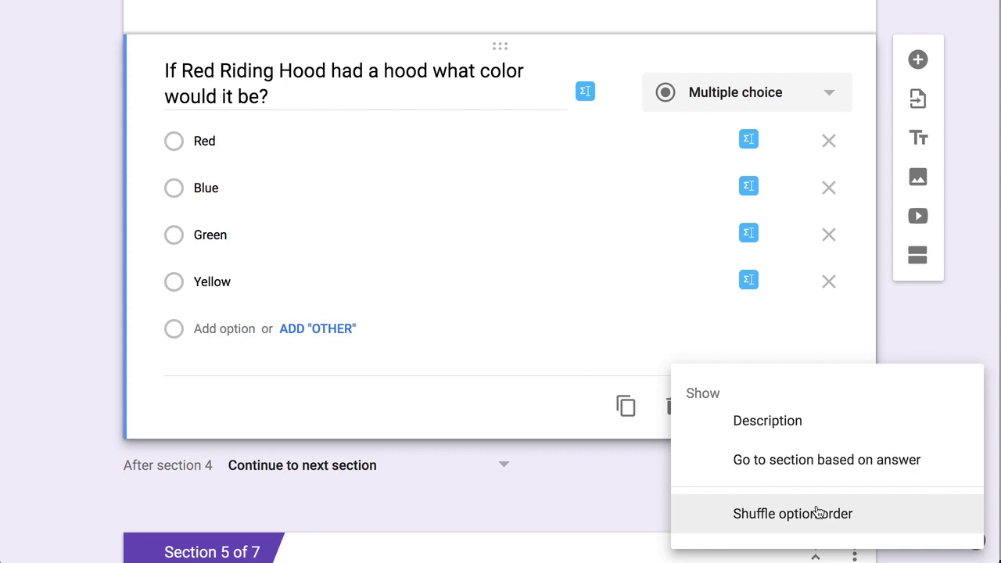
{"action": "left_click", "coordinate": [817, 512]}
{"action": "scroll", "coordinate": [518, 312], "scroll_direction": "up", "scroll_amount": 3}
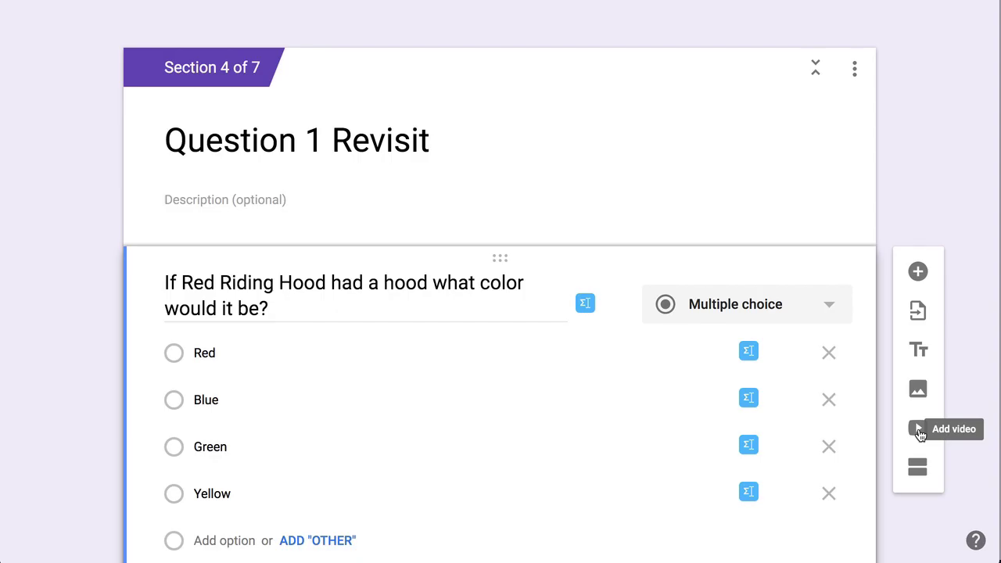
{"action": "left_click", "coordinate": [918, 430]}
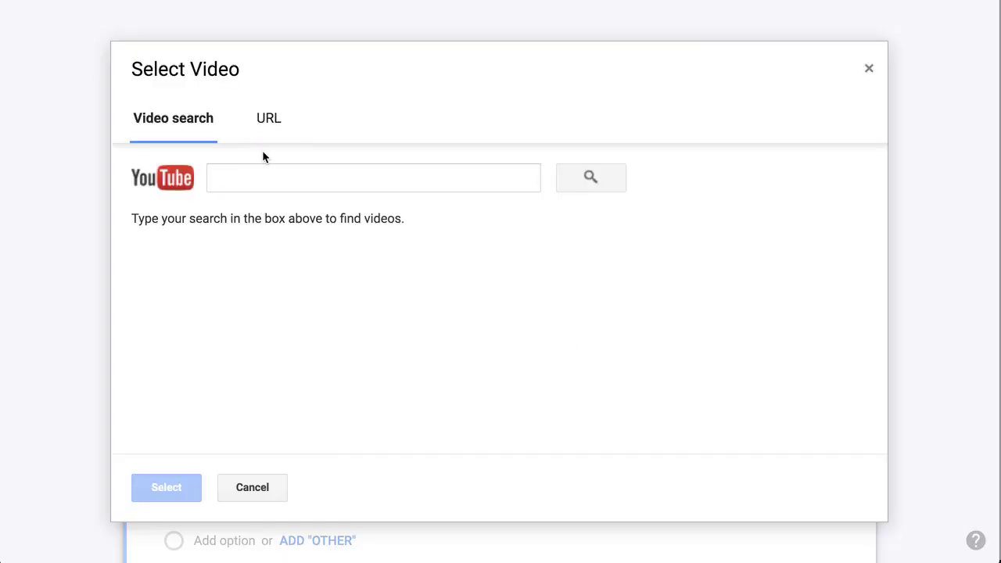
Step: Insert the first 'red riding hood' YouTube result above the question, titled 'Watch this video and then answer the question'
{"action": "left_click", "coordinate": [255, 182]}
{"action": "type", "text": "red riding hood"}
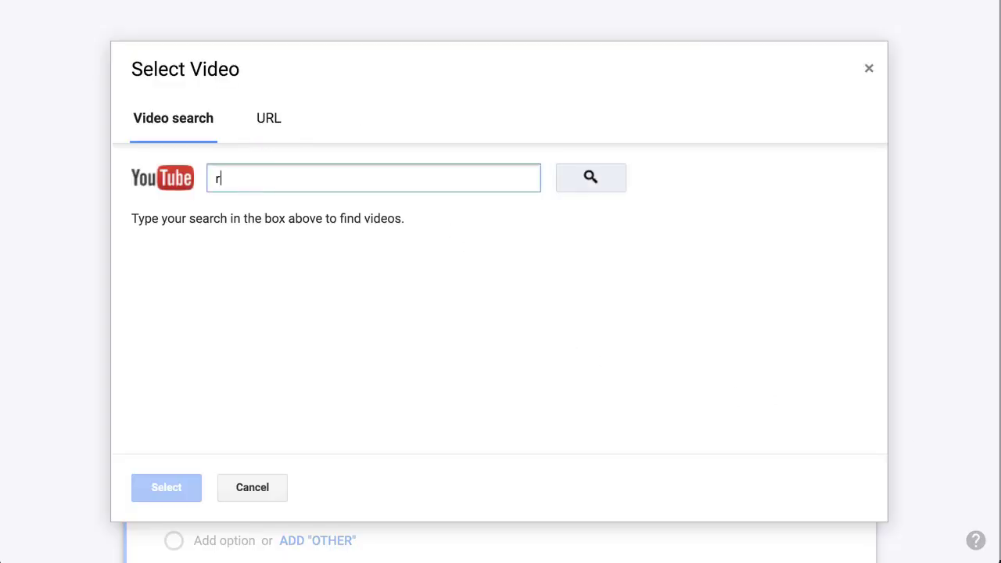
{"action": "key", "text": "Return"}
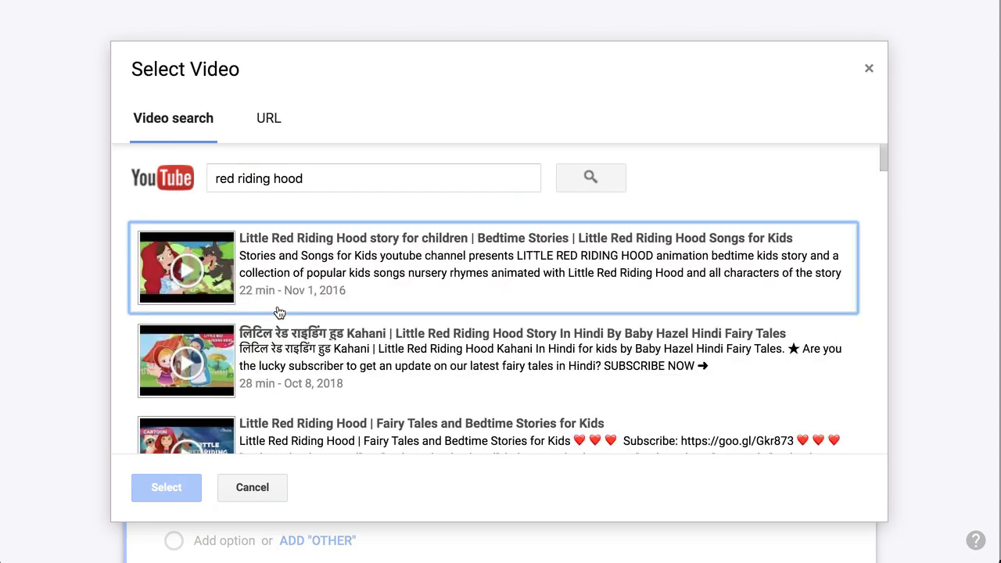
{"action": "left_click", "coordinate": [289, 273]}
{"action": "left_click", "coordinate": [170, 491]}
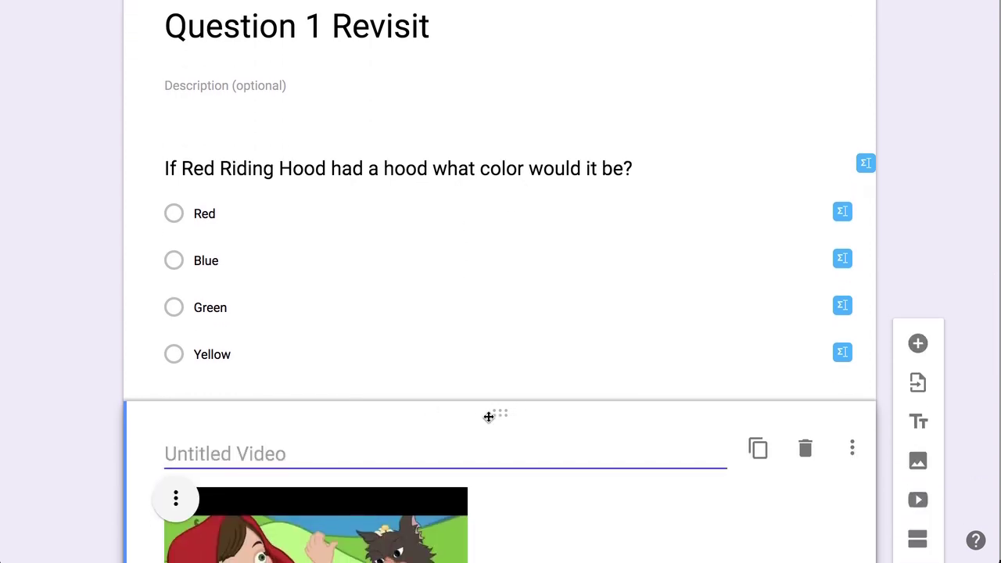
{"action": "left_click_drag", "start_coordinate": [490, 416], "coordinate": [454, 245]}
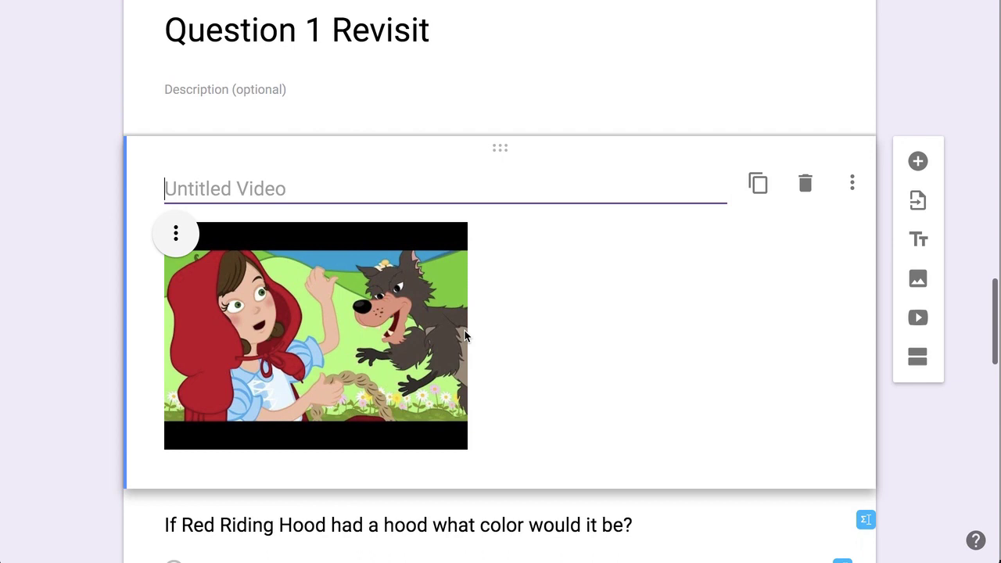
{"action": "type", "text": "Wat"}
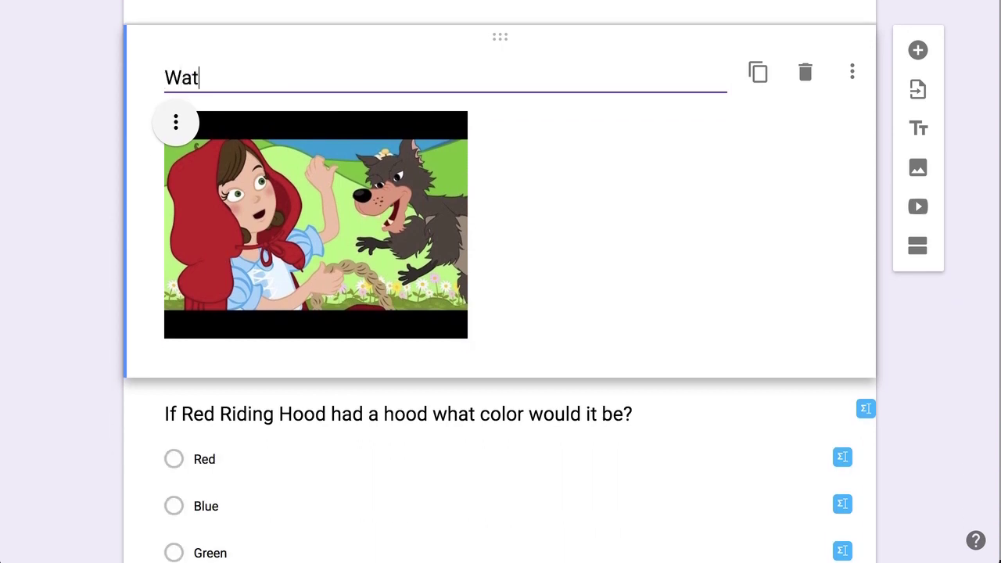
{"action": "type", "text": "ch this video and th"}
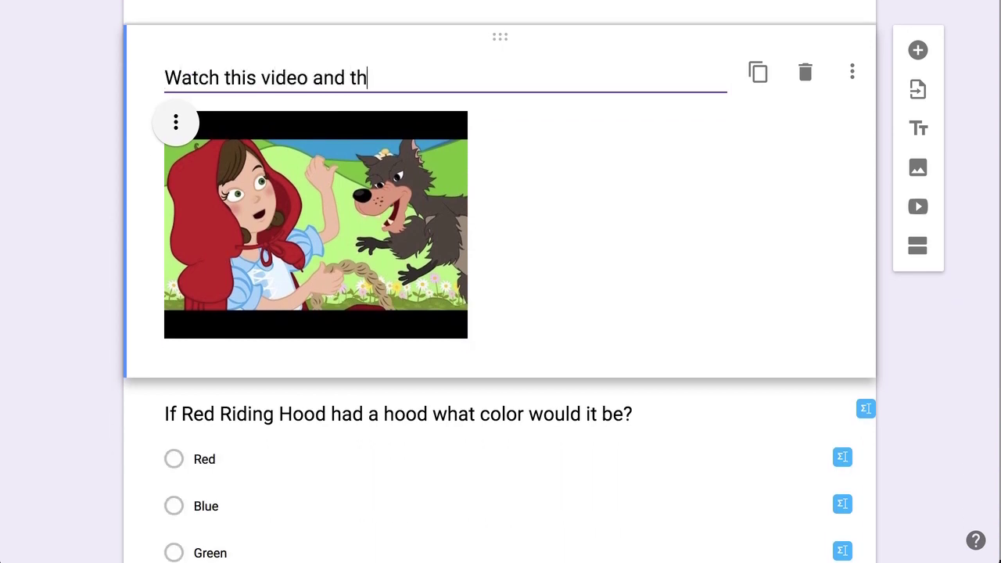
{"action": "type", "text": "en answer the question"}
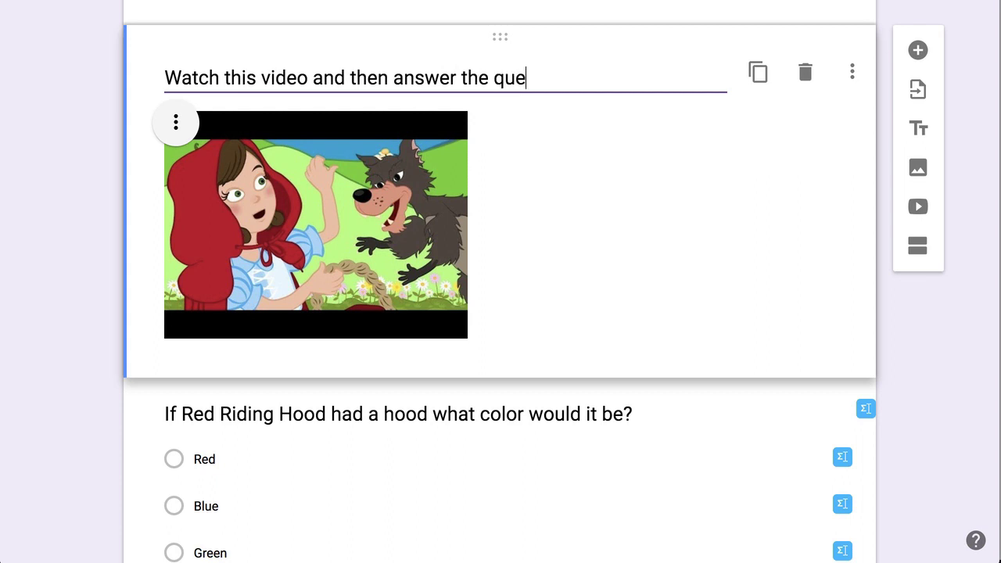
Step: Add a 'Red Riding Hood' text block noting some people call her 'Red' as a nickname
{"action": "left_click", "coordinate": [933, 143]}
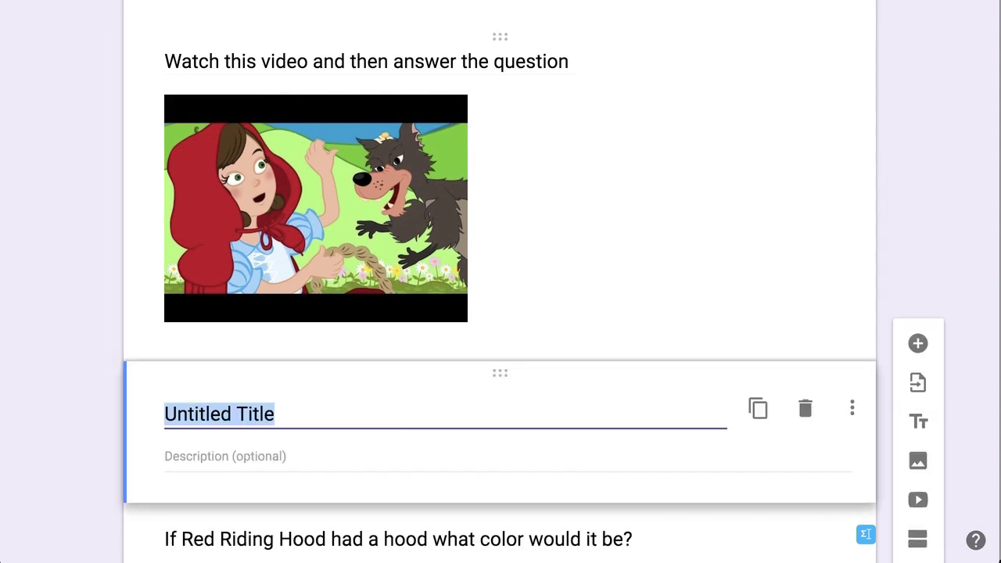
{"action": "type", "text": "Red Riding Ho"}
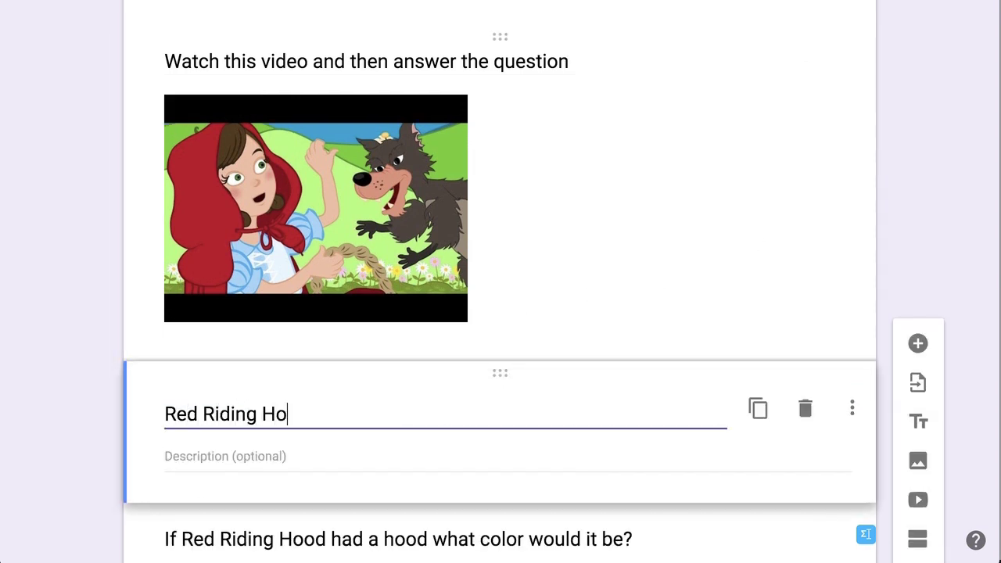
{"action": "type", "text": "od"}
{"action": "key", "text": "Tab"}
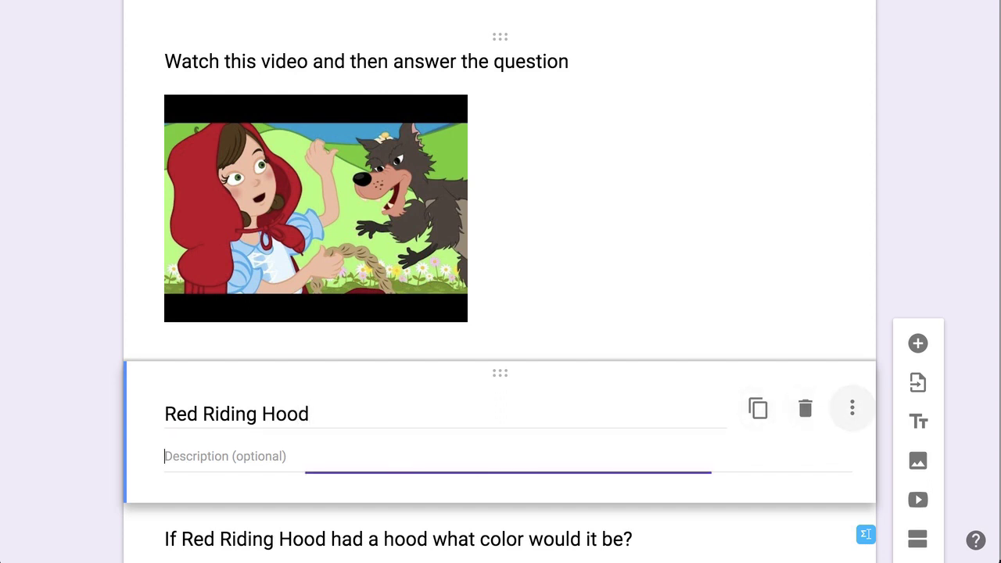
{"action": "type", "text": "Some people call"}
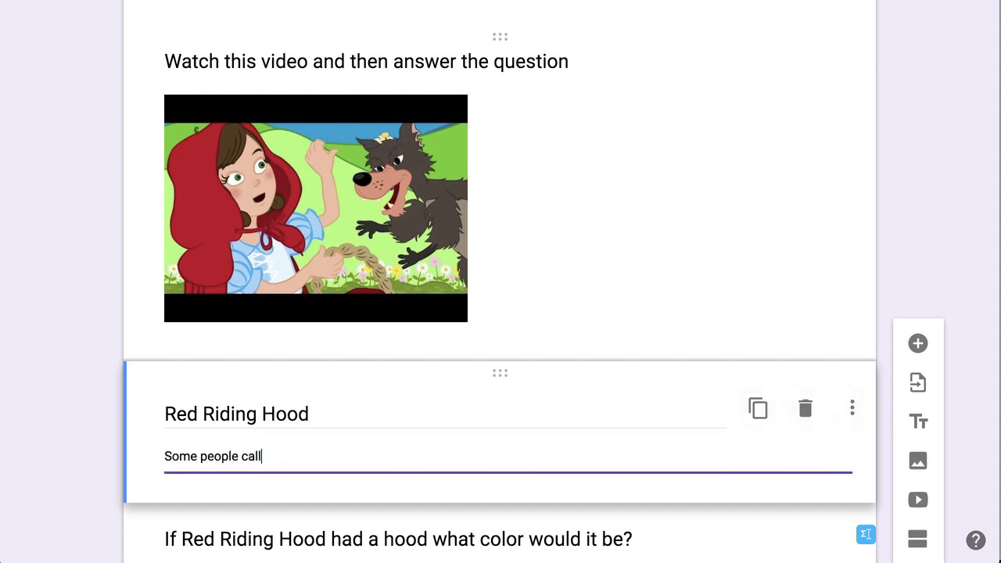
{"action": "type", "text": " red riding hood 'Red' as h"}
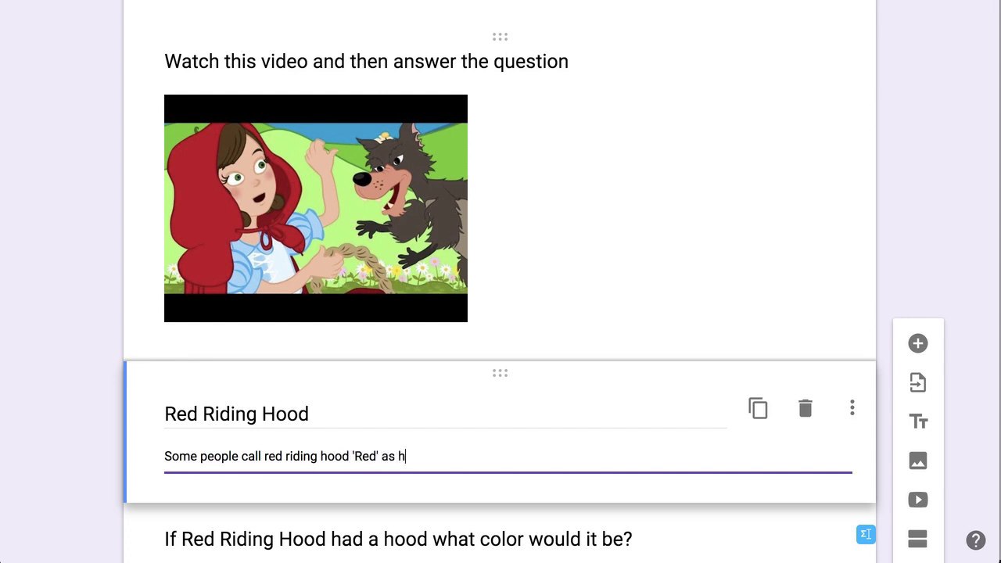
{"action": "type", "text": "er nick"}
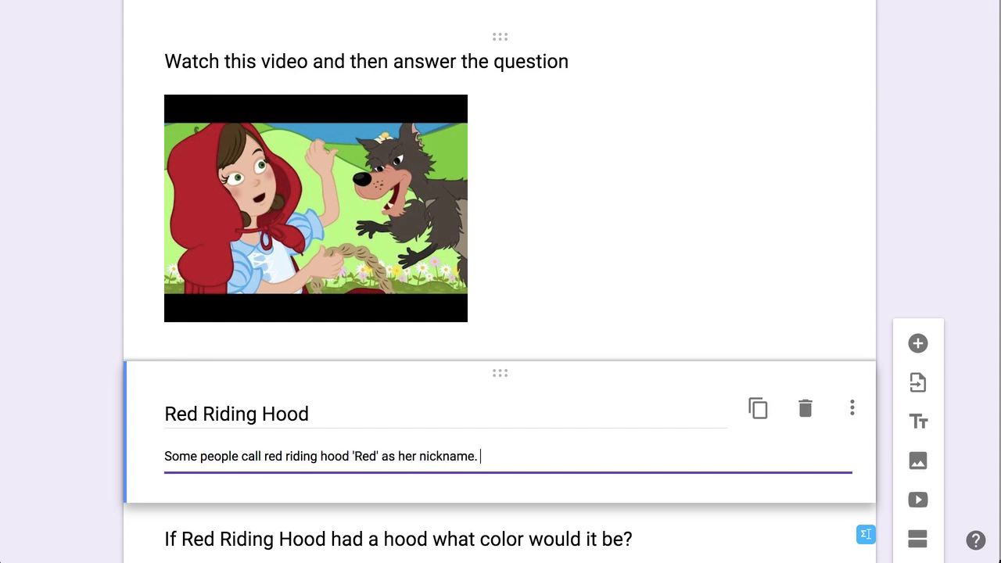
{"action": "type", "text": "name. She loves red a lot."}
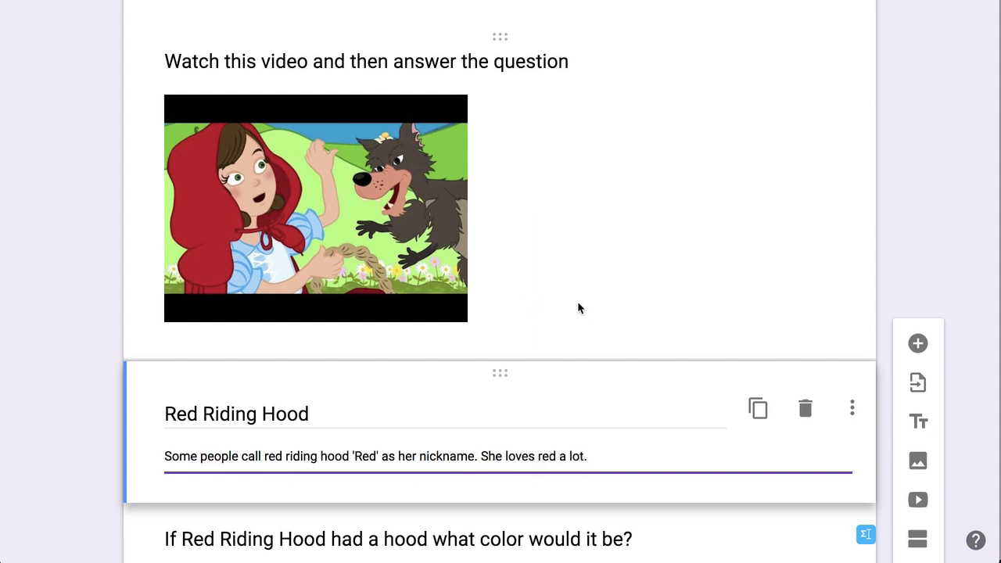
{"action": "scroll", "coordinate": [578, 308], "scroll_direction": "down", "scroll_amount": 1}
{"action": "scroll", "coordinate": [579, 308], "scroll_direction": "down", "scroll_amount": 3}
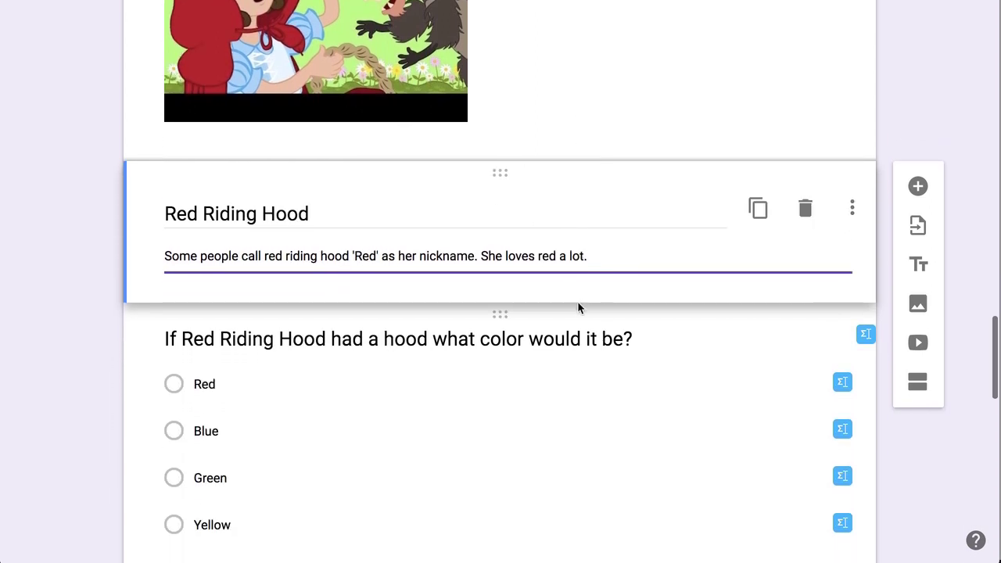
{"action": "scroll", "coordinate": [695, 192], "scroll_direction": "up", "scroll_amount": 4}
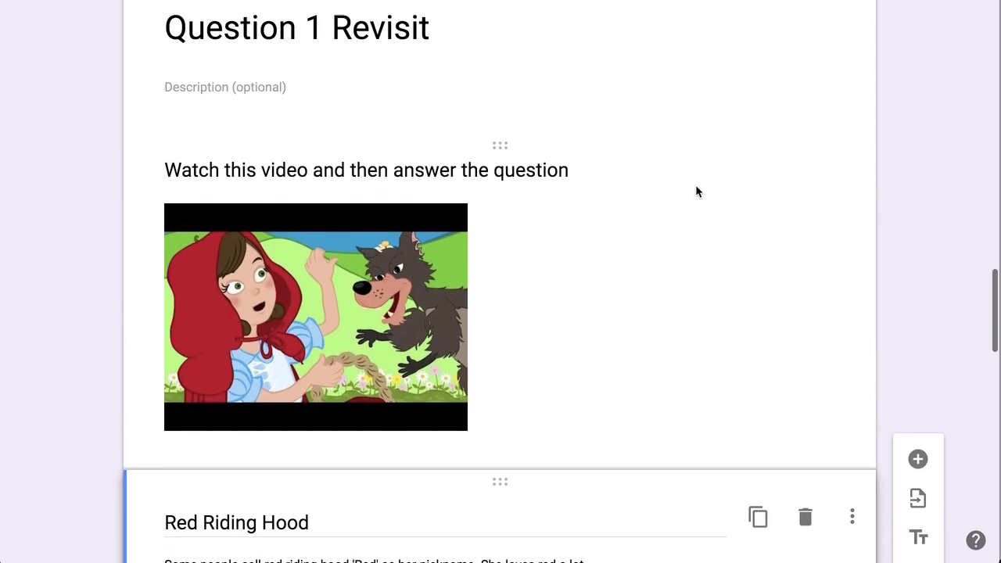
{"action": "scroll", "coordinate": [695, 192], "scroll_direction": "down", "scroll_amount": 1}
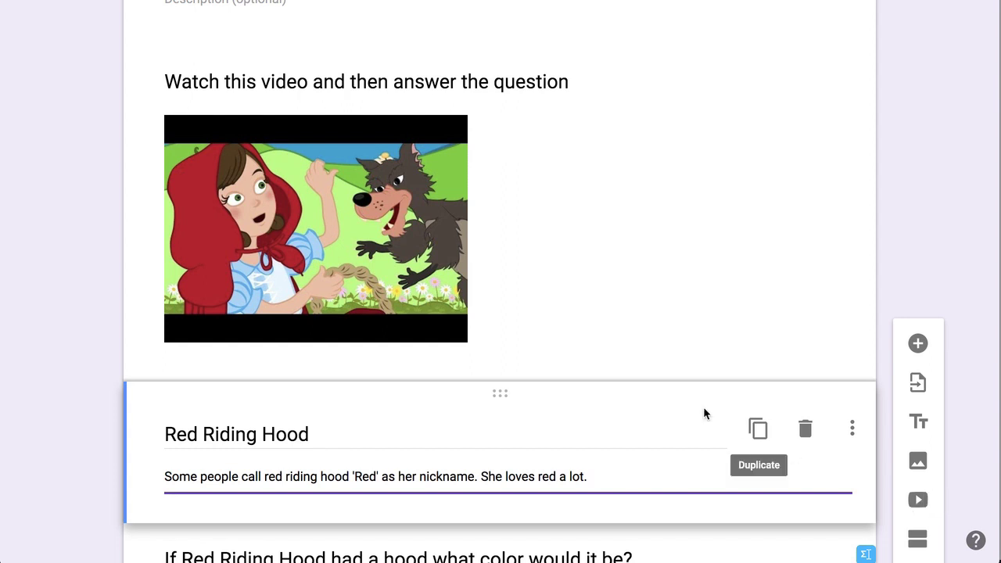
{"action": "scroll", "coordinate": [703, 413], "scroll_direction": "down", "scroll_amount": 2}
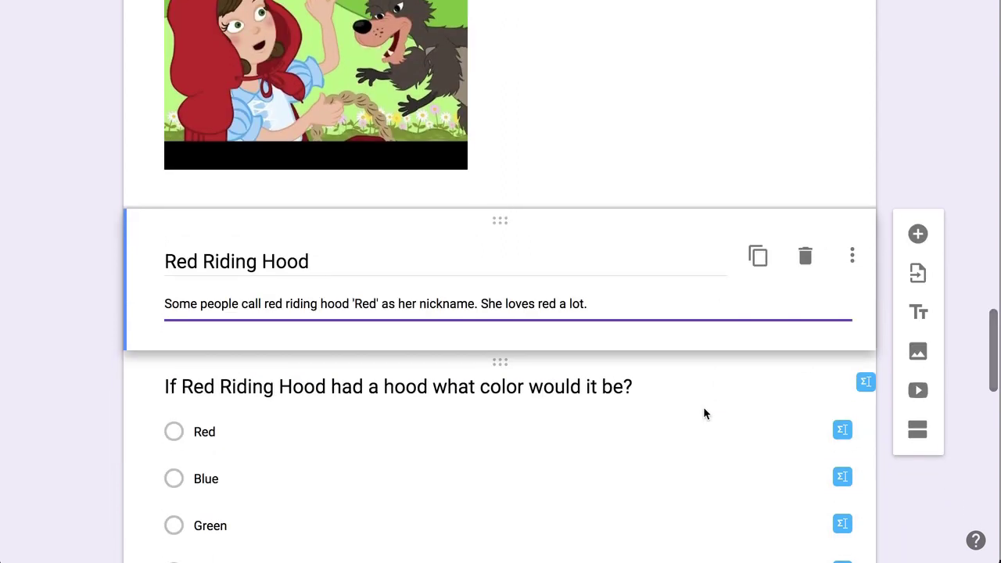
{"action": "scroll", "coordinate": [703, 407], "scroll_direction": "down", "scroll_amount": 4}
{"action": "scroll", "coordinate": [703, 410], "scroll_direction": "down", "scroll_amount": 1}
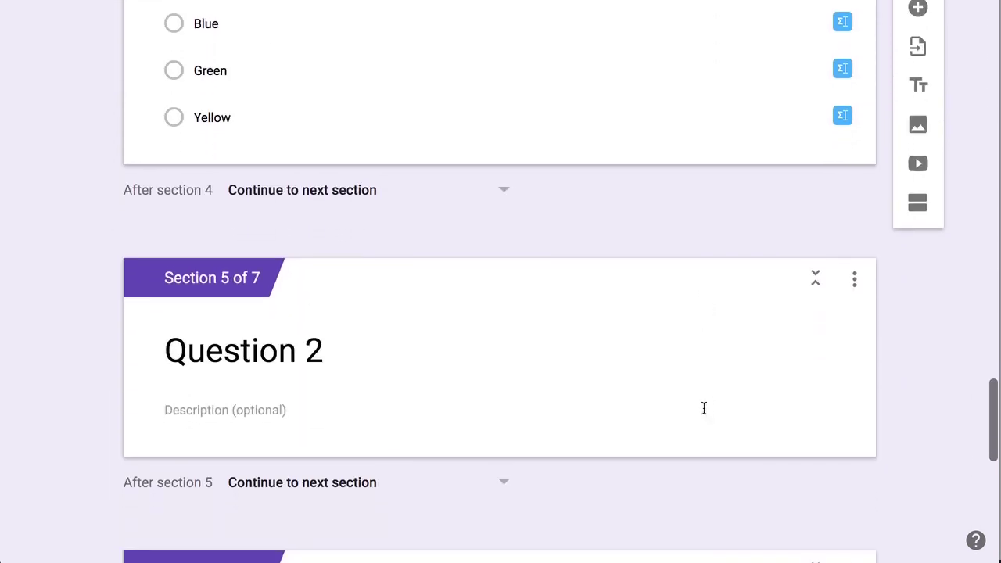
Step: In Question 2, add 'Who is the antagonist?' with options Grandma, Wolf and Basket
{"action": "left_click", "coordinate": [701, 401]}
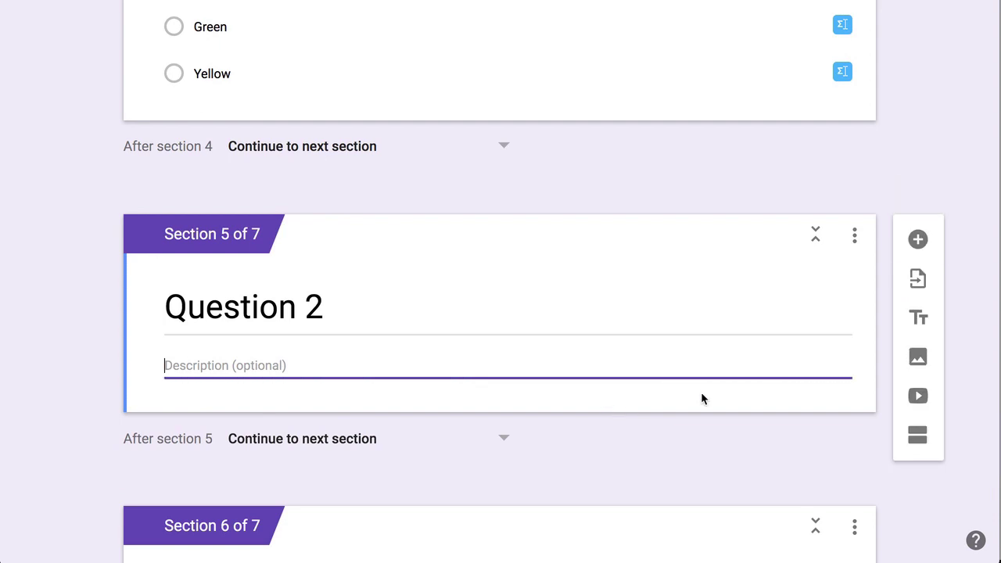
{"action": "left_click", "coordinate": [917, 240]}
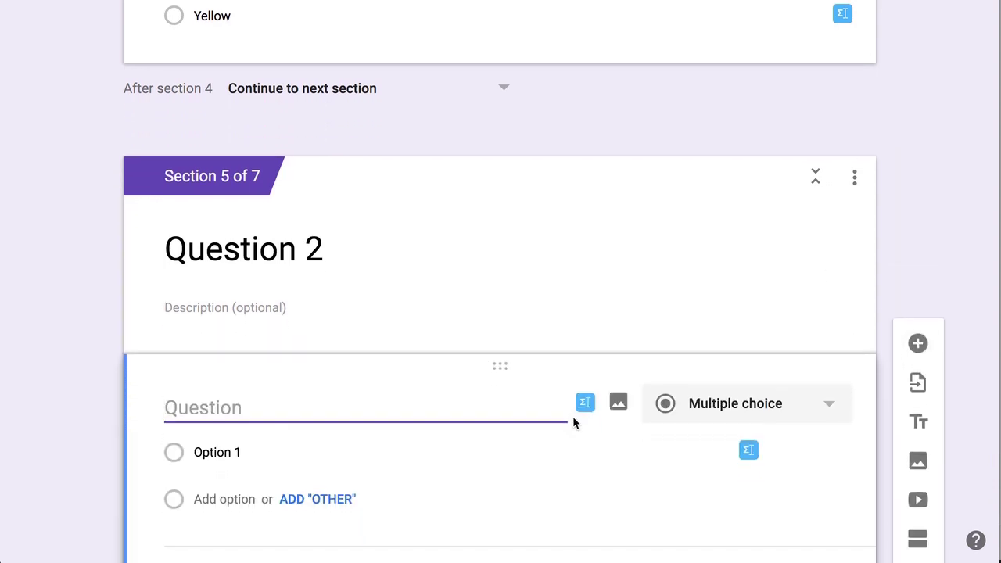
{"action": "type", "text": "Who is the ant"}
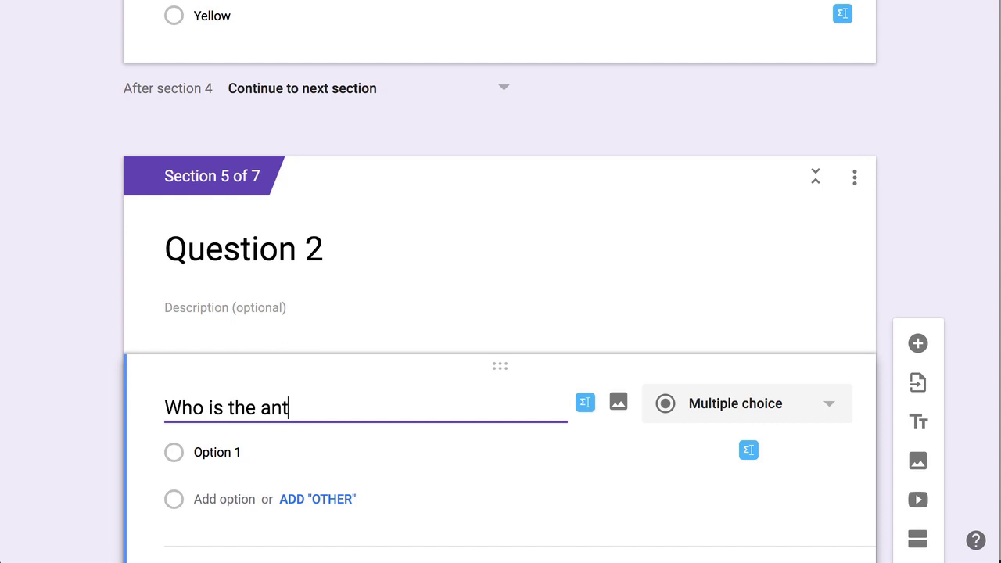
{"action": "type", "text": "agonist?"}
{"action": "key", "text": "Tab"}
{"action": "key", "text": "Tab"}
{"action": "key", "text": "Tab"}
{"action": "key", "text": "Tab"}
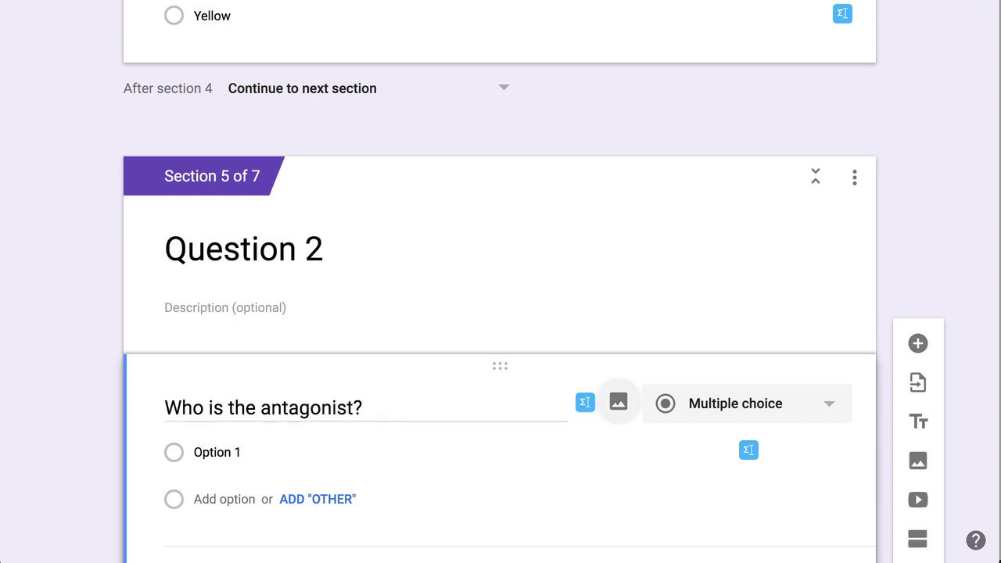
{"action": "type", "text": "Grandma"}
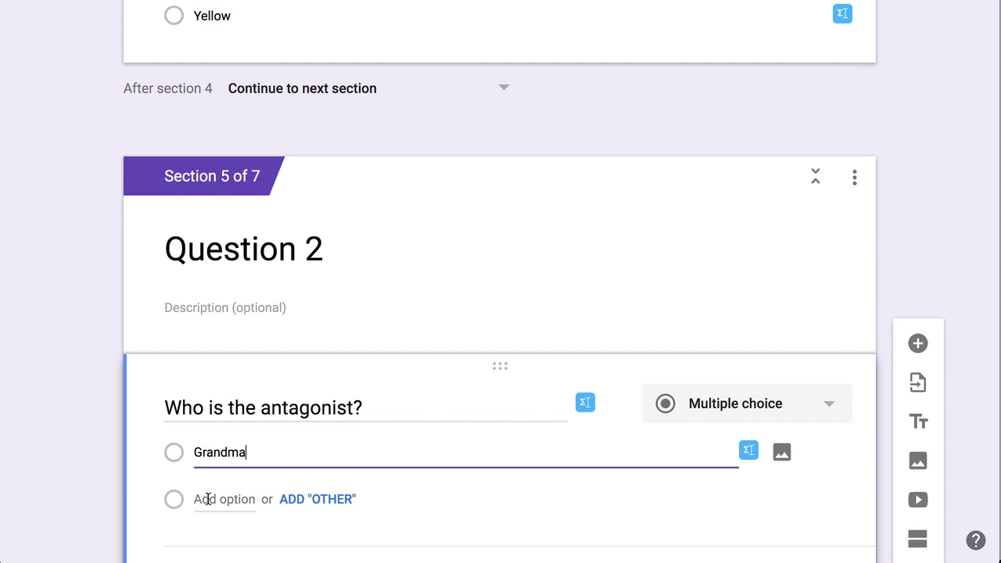
{"action": "left_click", "coordinate": [206, 498]}
{"action": "type", "text": "Wolf"}
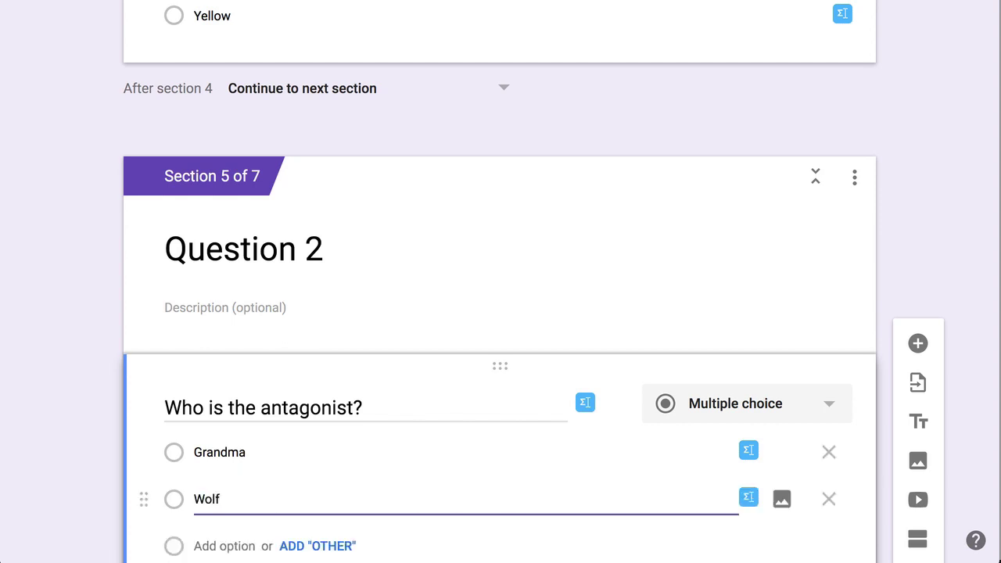
{"action": "key", "text": "Return"}
{"action": "type", "text": "Basket"}
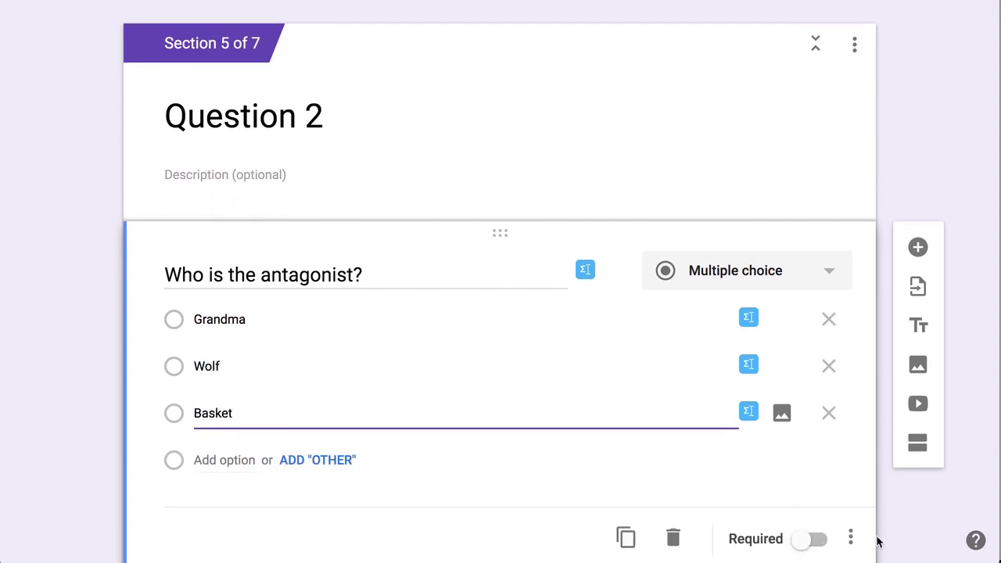
Step: Shuffle the antagonist question's options and enable go-to-section based on answer
{"action": "left_click", "coordinate": [857, 543]}
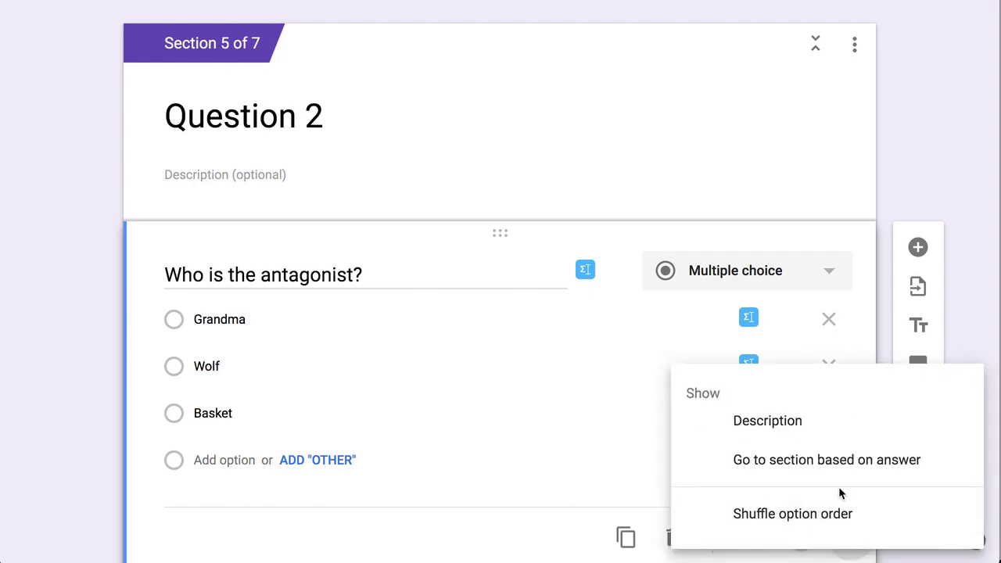
{"action": "left_click", "coordinate": [831, 520]}
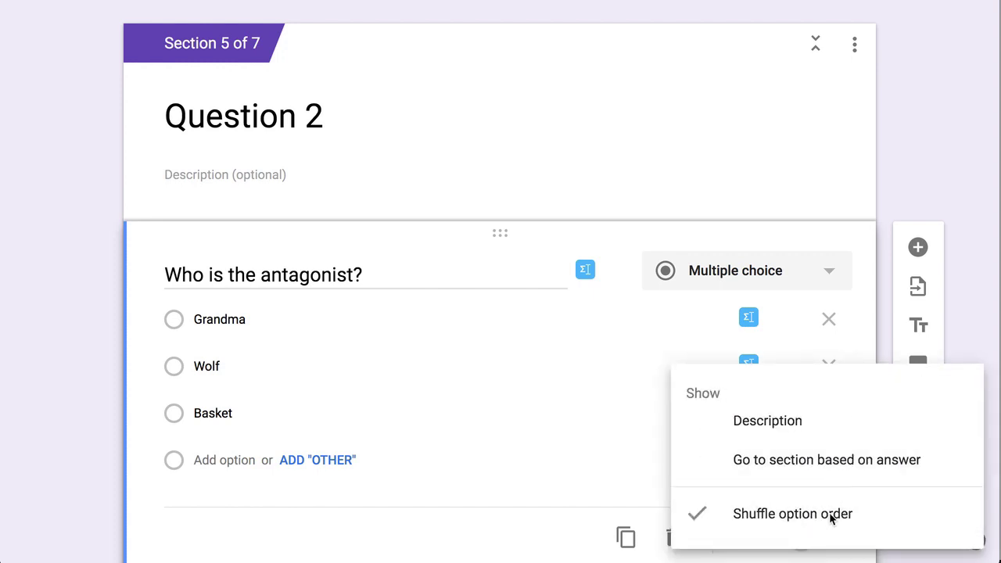
{"action": "left_click", "coordinate": [846, 538]}
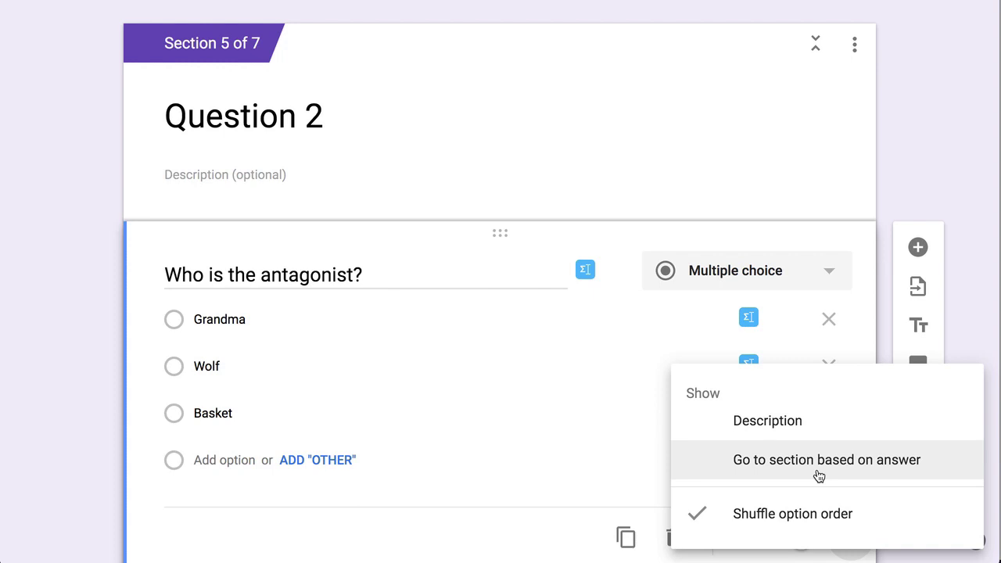
{"action": "left_click", "coordinate": [818, 469]}
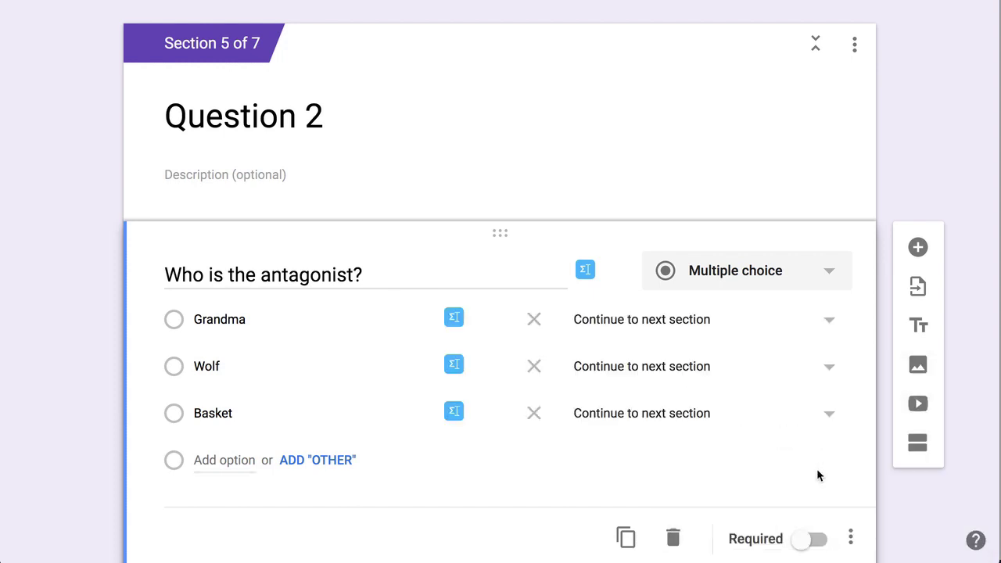
Step: Route Grandma and Basket to section 6 (Question 2 Revisit) and Wolf to section 7 (End of Quiz)
{"action": "left_click", "coordinate": [637, 333]}
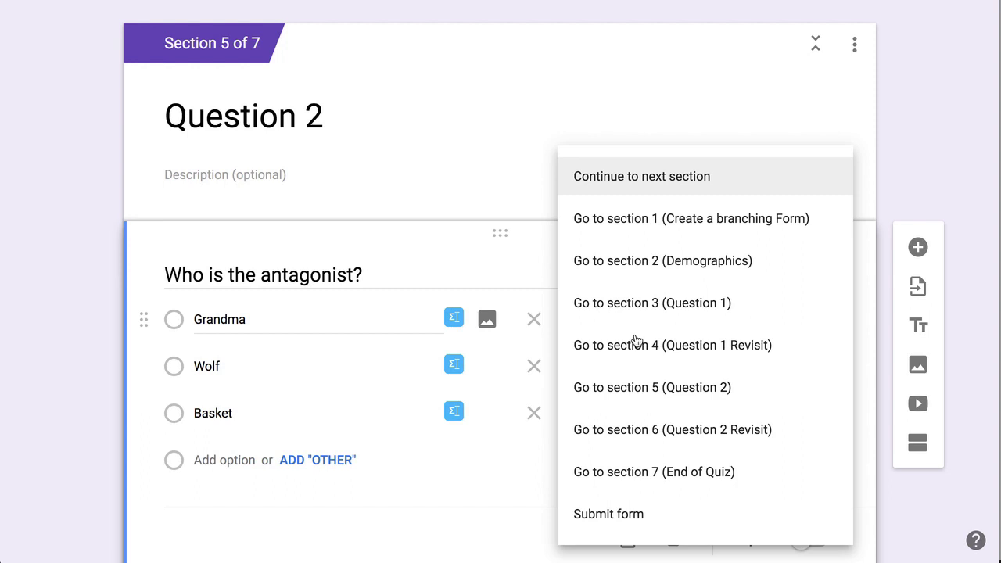
{"action": "left_click", "coordinate": [638, 467]}
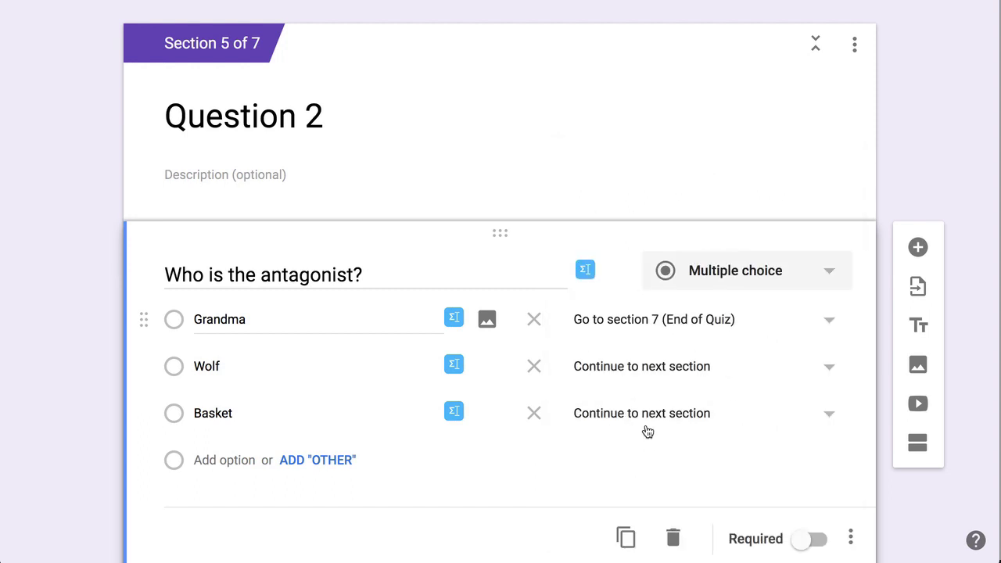
{"action": "left_click", "coordinate": [649, 331]}
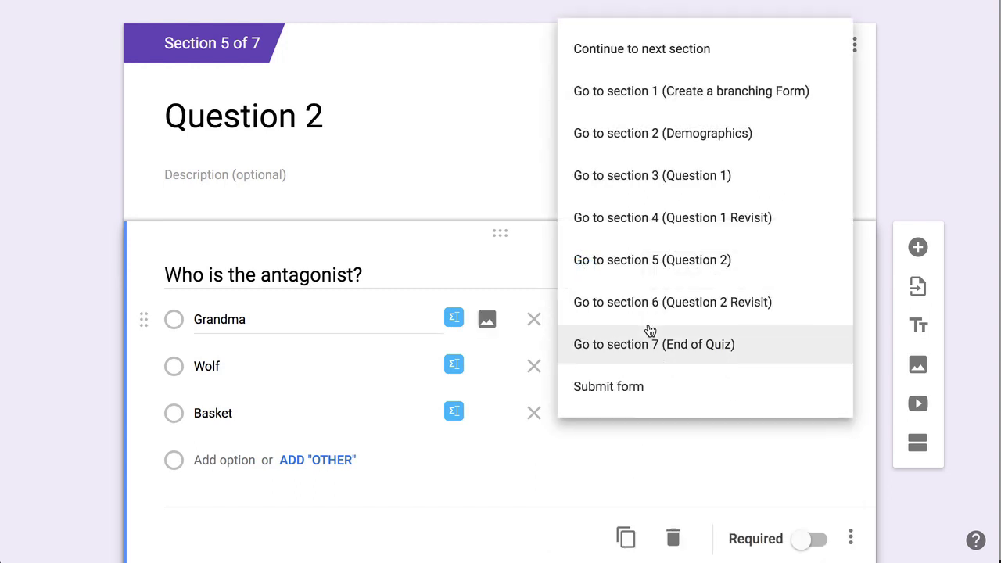
{"action": "left_click", "coordinate": [641, 307]}
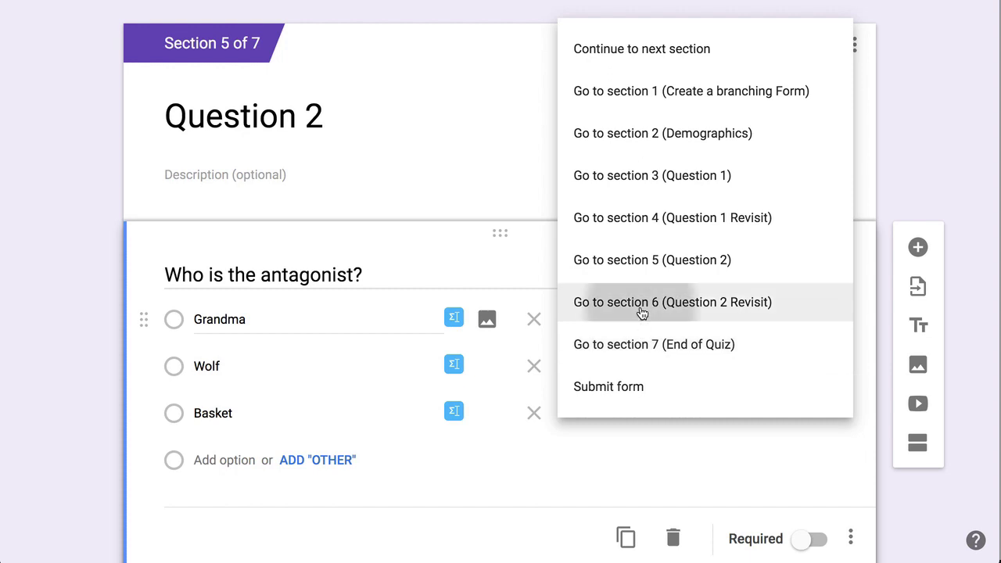
{"action": "left_click", "coordinate": [624, 378]}
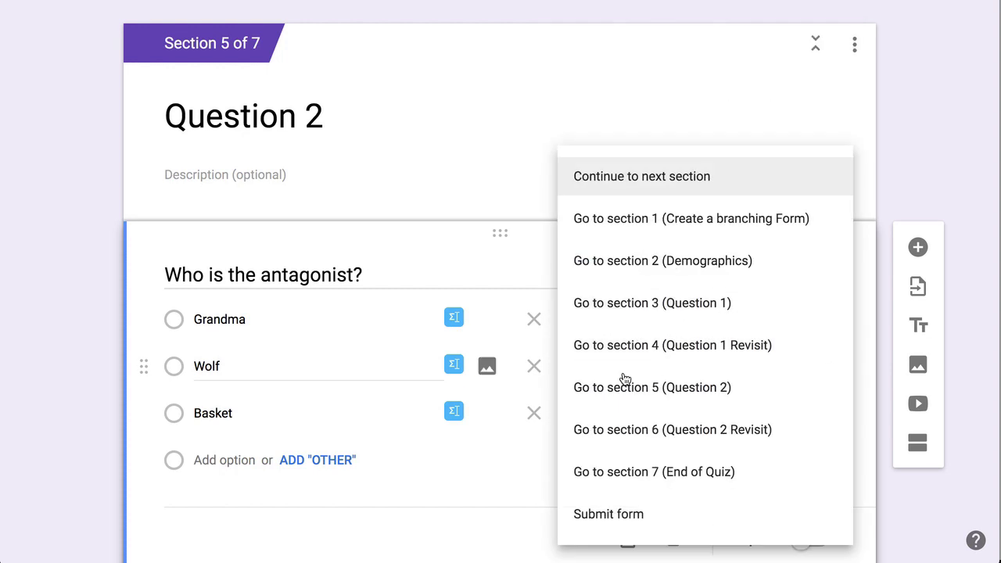
{"action": "left_click", "coordinate": [651, 472]}
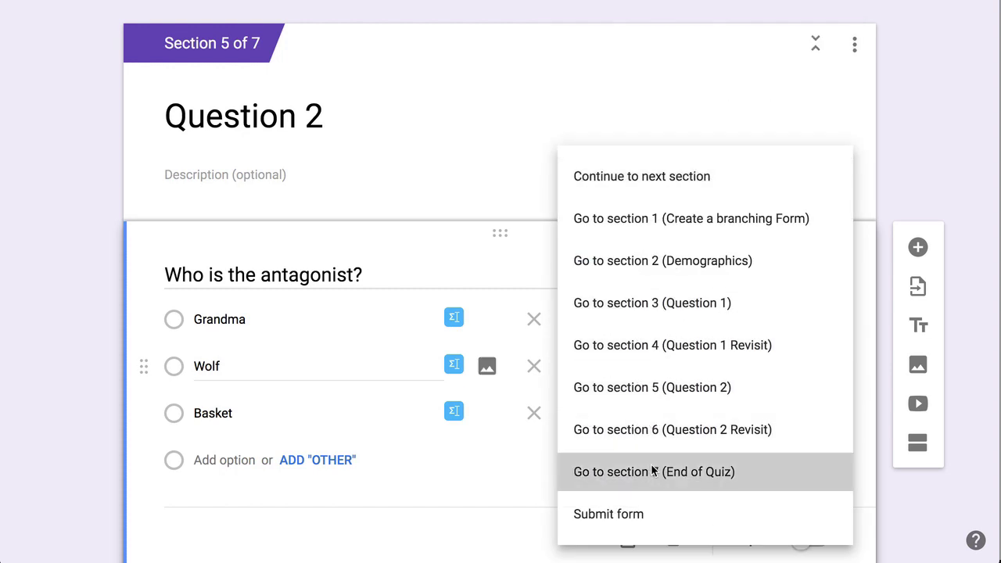
{"action": "left_click", "coordinate": [639, 426]}
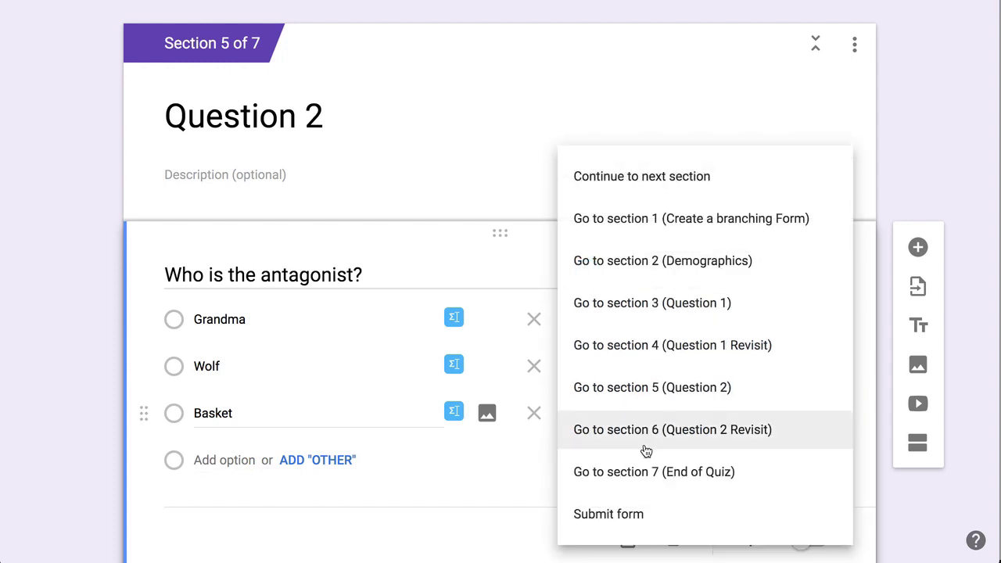
{"action": "left_click", "coordinate": [646, 448]}
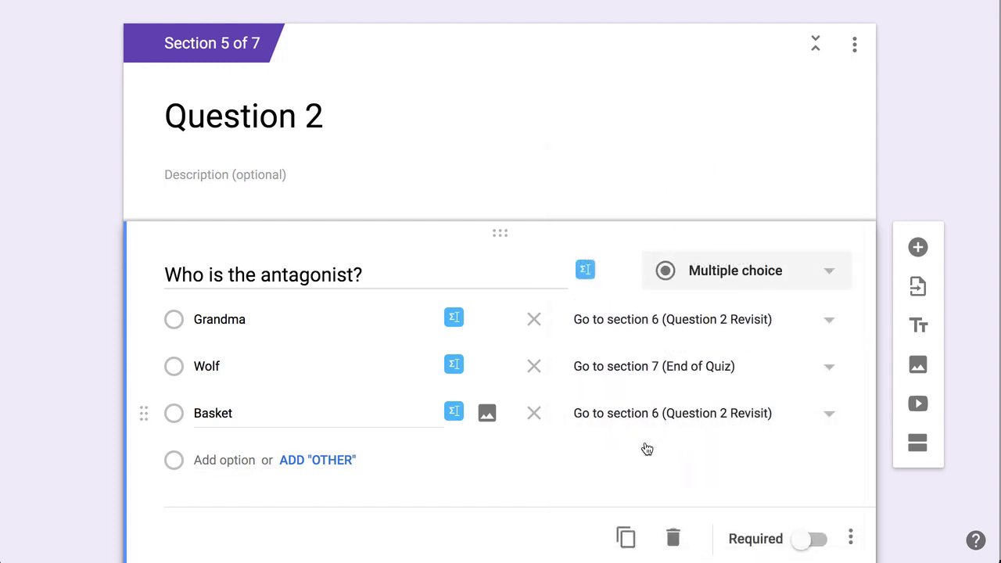
{"action": "scroll", "coordinate": [620, 426], "scroll_direction": "down", "scroll_amount": 5}
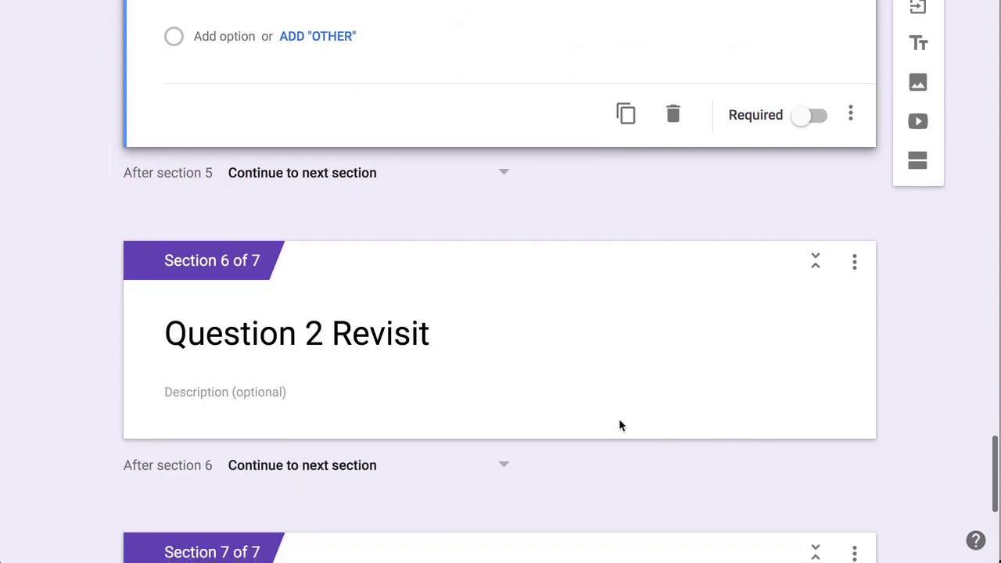
Step: Add a title block named 'Antagonist' to the Question 2 Revisit section
{"action": "left_click", "coordinate": [618, 424]}
{"action": "scroll", "coordinate": [594, 413], "scroll_direction": "down", "scroll_amount": 2}
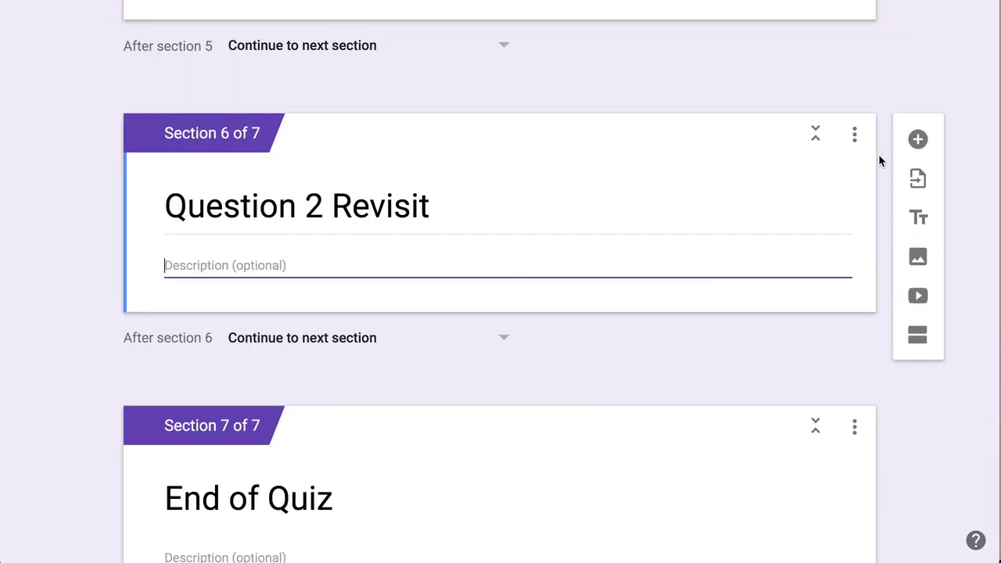
{"action": "left_click", "coordinate": [920, 227]}
{"action": "type", "text": "T"}
{"action": "key", "text": "BackSpace"}
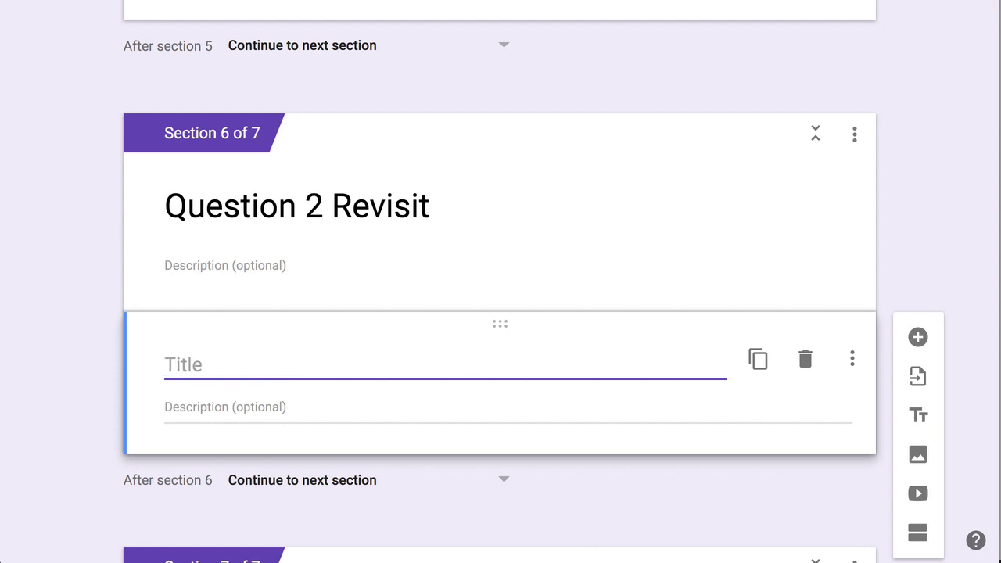
{"action": "type", "text": "Antagonist"}
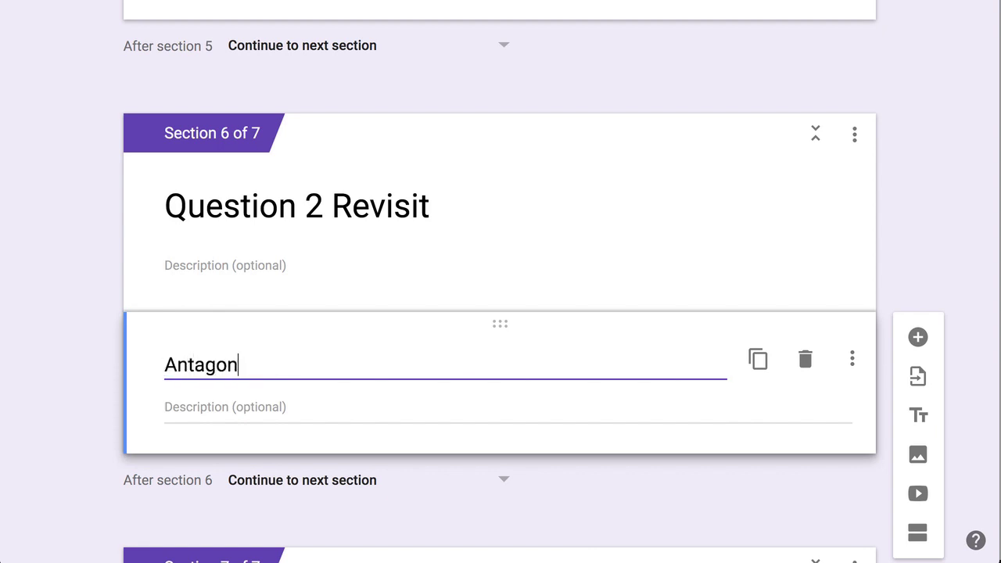
Step: Describe the antagonist as the obstacle to the protagonist achieving their goal
{"action": "left_click", "coordinate": [782, 408]}
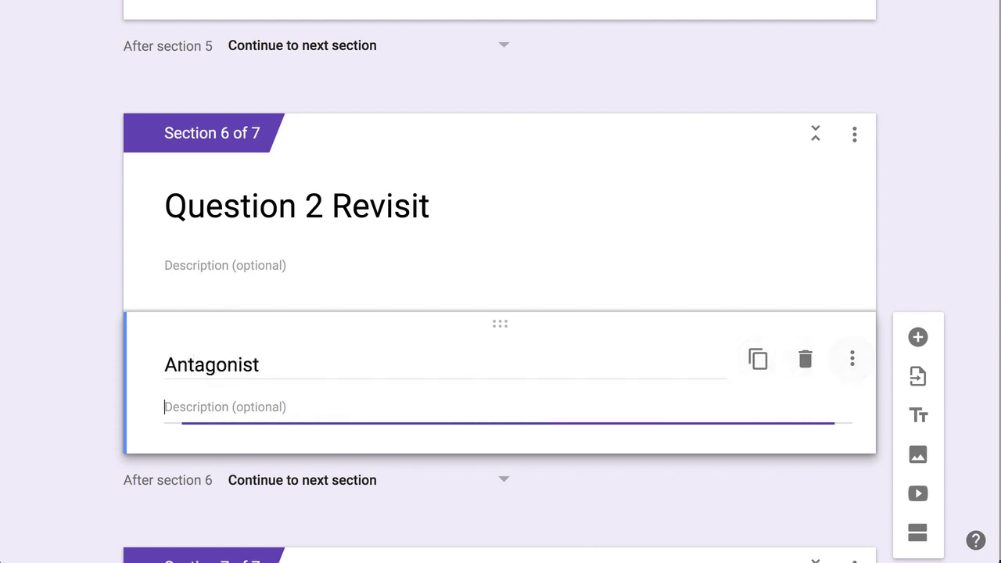
{"action": "type", "text": "Tthe"}
{"action": "key", "text": "BackSpace"}
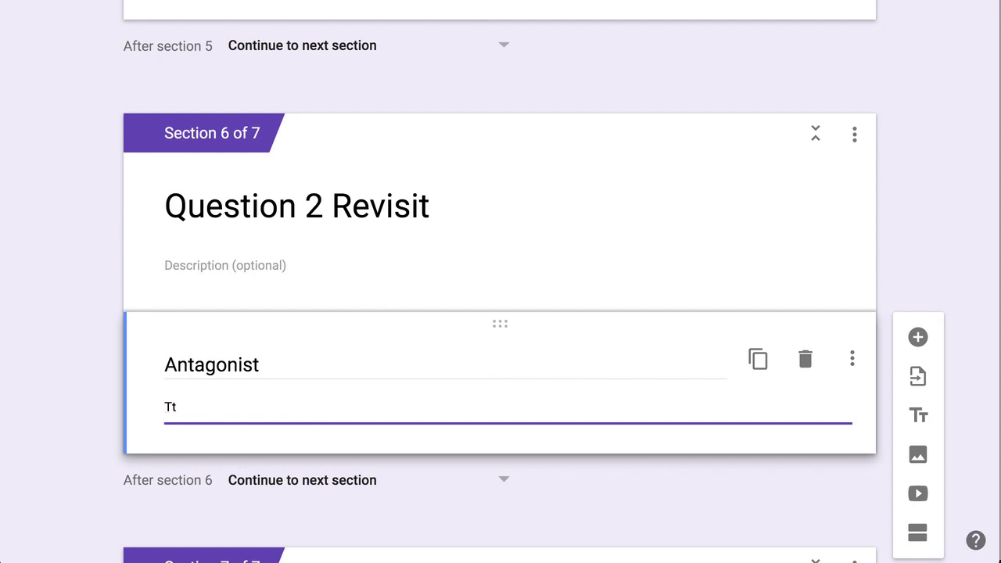
{"action": "type", "text": "e antagonis"}
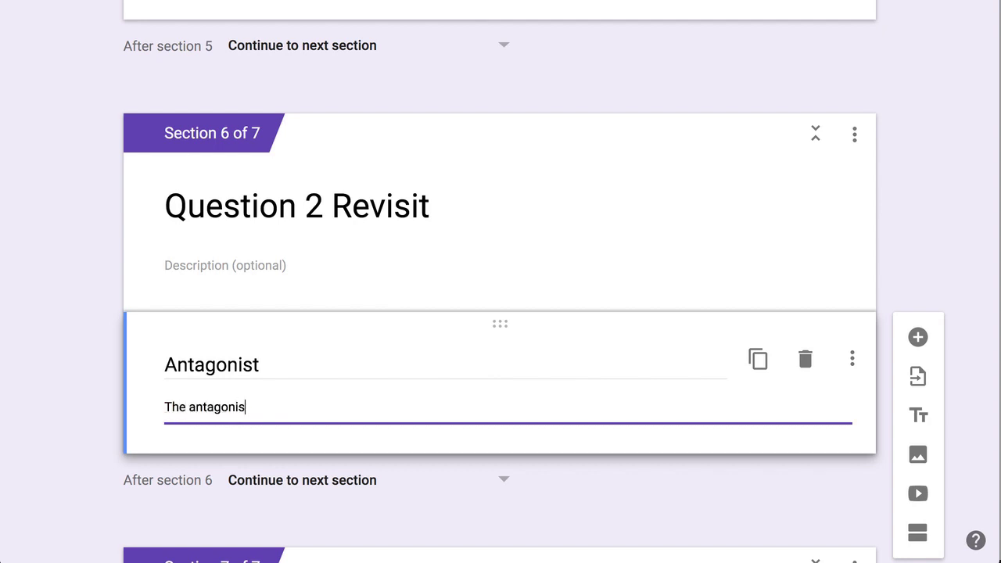
{"action": "type", "text": "t is the chaaracter some re"}
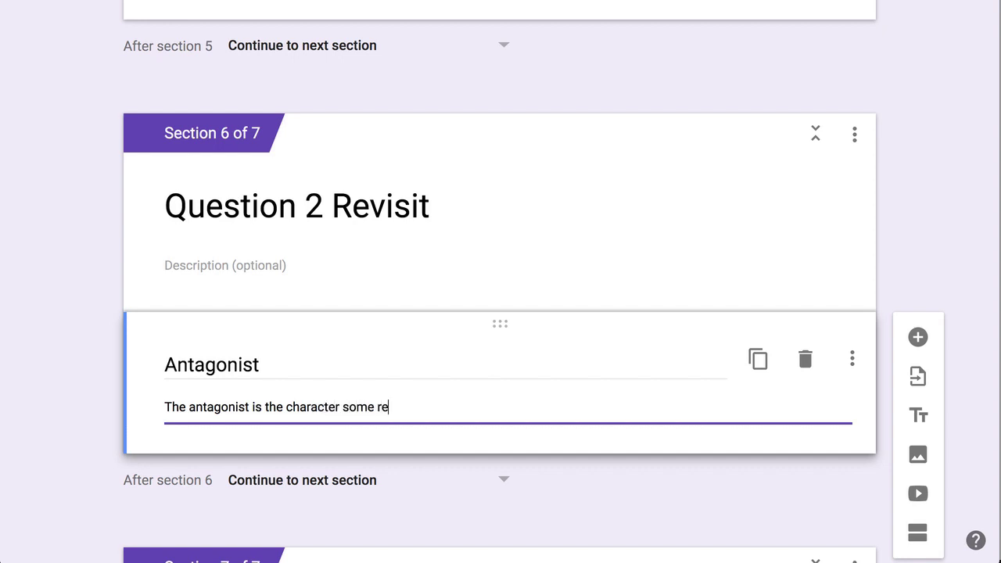
{"action": "type", "text": "fer to as \"the bad guy\" but "}
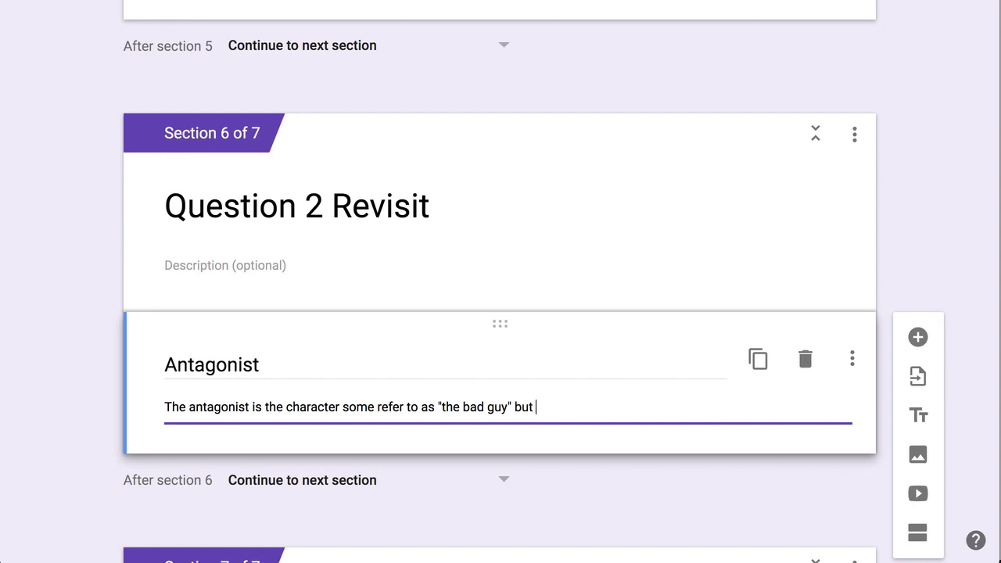
{"action": "type", "text": "is the person who"}
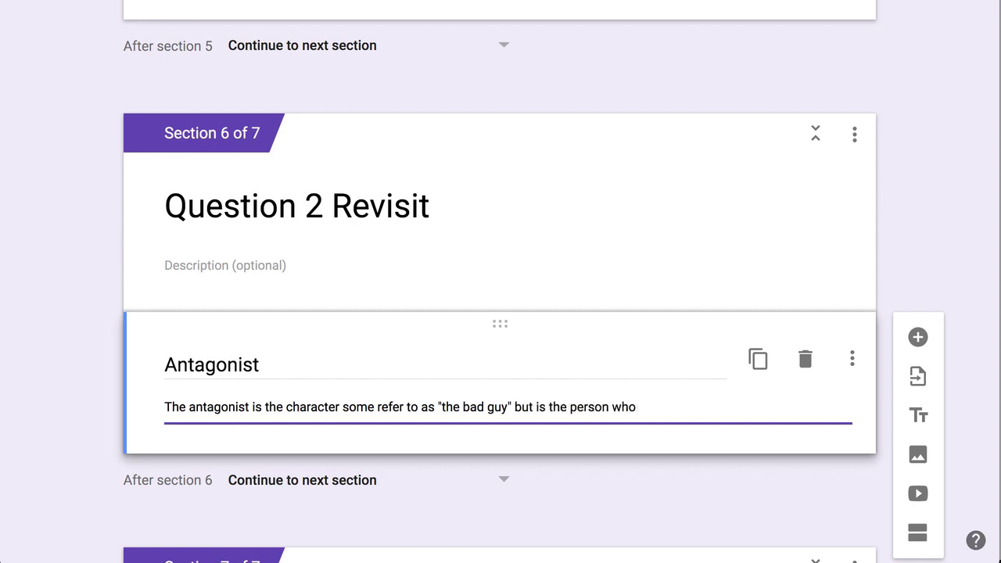
{"action": "key", "text": "BackSpace"}
{"action": "key", "text": "BackSpace"}
{"action": "key", "text": "BackSpace"}
{"action": "key", "text": "BackSpace"}
{"action": "key", "text": "BackSpace"}
{"action": "key", "text": "BackSpace"}
{"action": "type", "text": "obstacle to the p"}
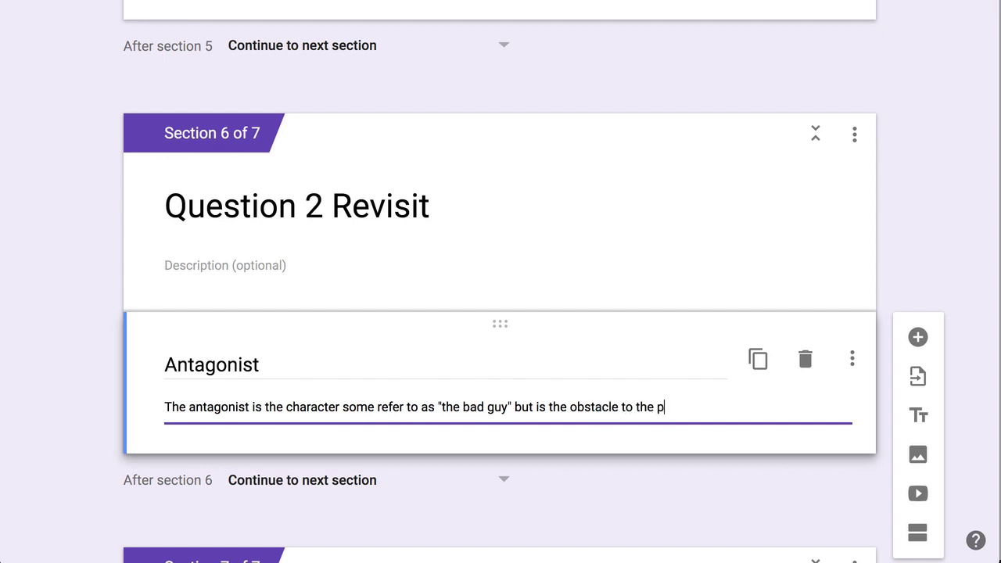
{"action": "type", "text": "rotag"}
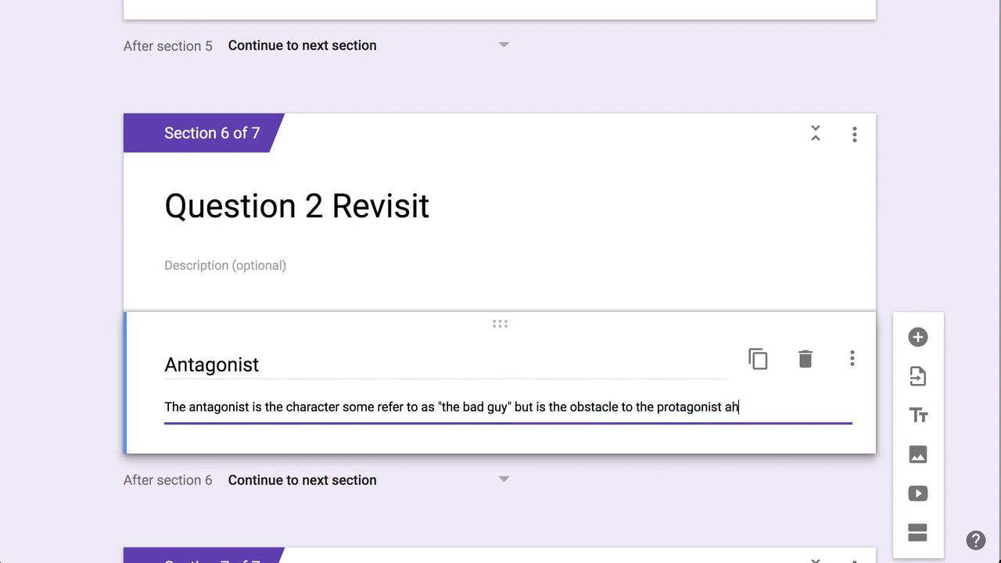
{"action": "type", "text": "onist achiving their g"}
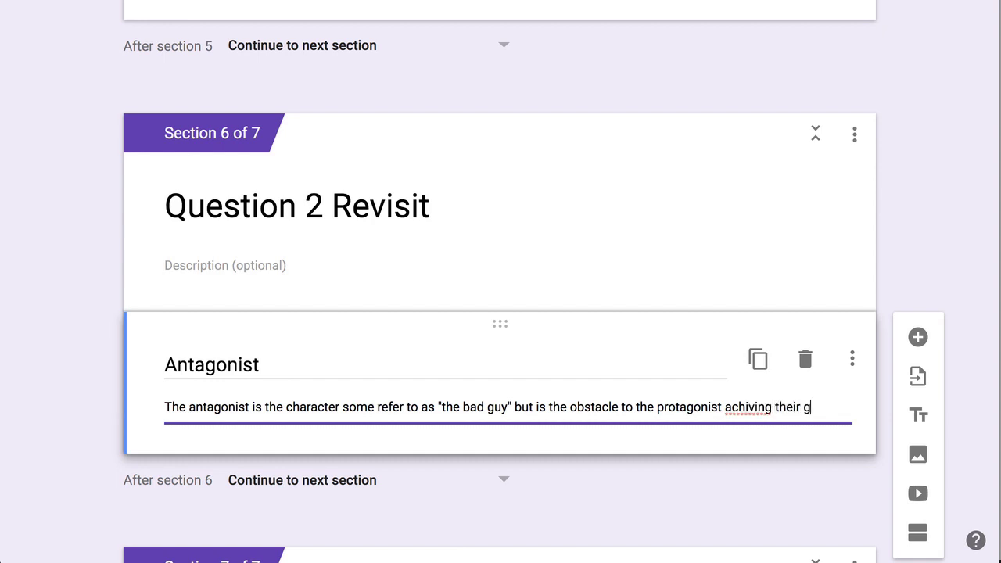
{"action": "type", "text": "oal."}
{"action": "scroll", "coordinate": [668, 440], "scroll_direction": "down", "scroll_amount": 2}
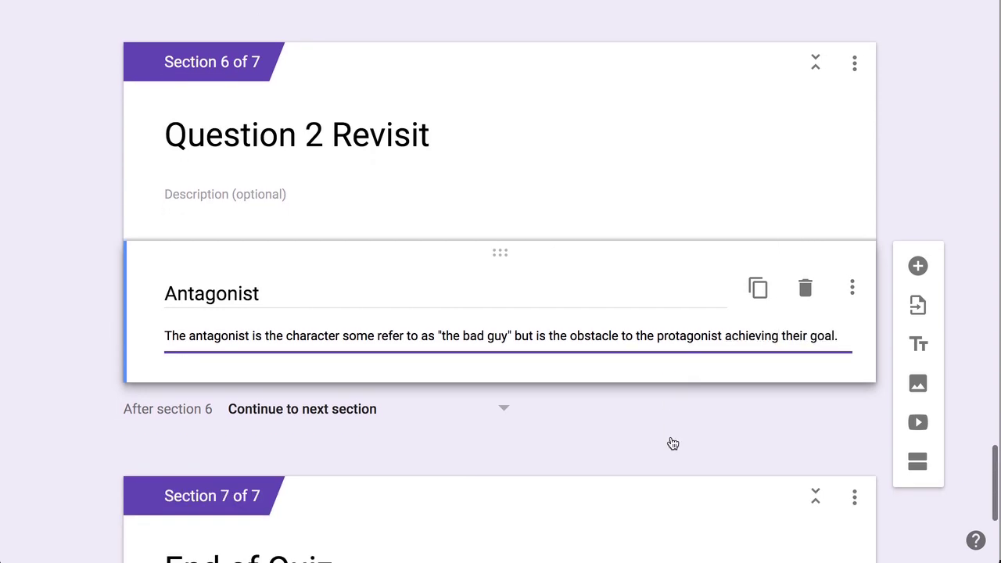
Step: Add the question 'Who is the antagonist in the story Little Red Riding Hood?' below the Antagonist block
{"action": "left_click", "coordinate": [917, 266]}
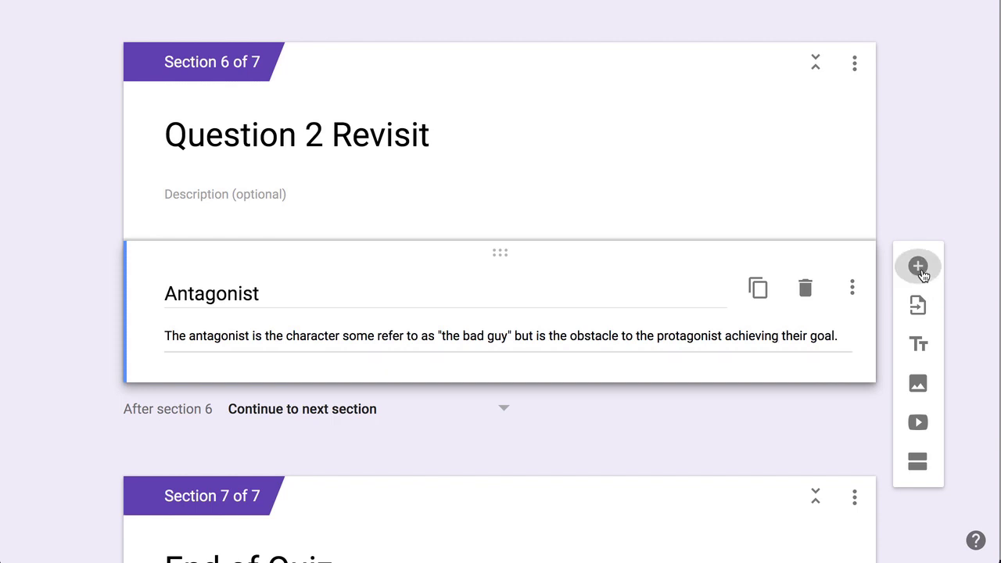
{"action": "type", "text": "Who is the anto"}
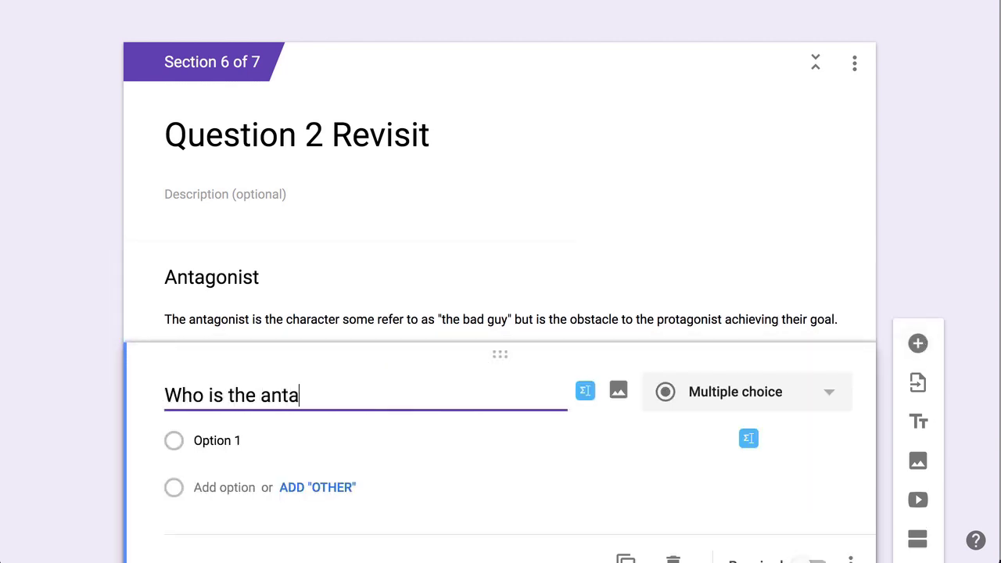
{"action": "type", "text": "gonist in the sor"}
{"action": "key", "text": "BackSpace"}
{"action": "key", "text": "BackSpace"}
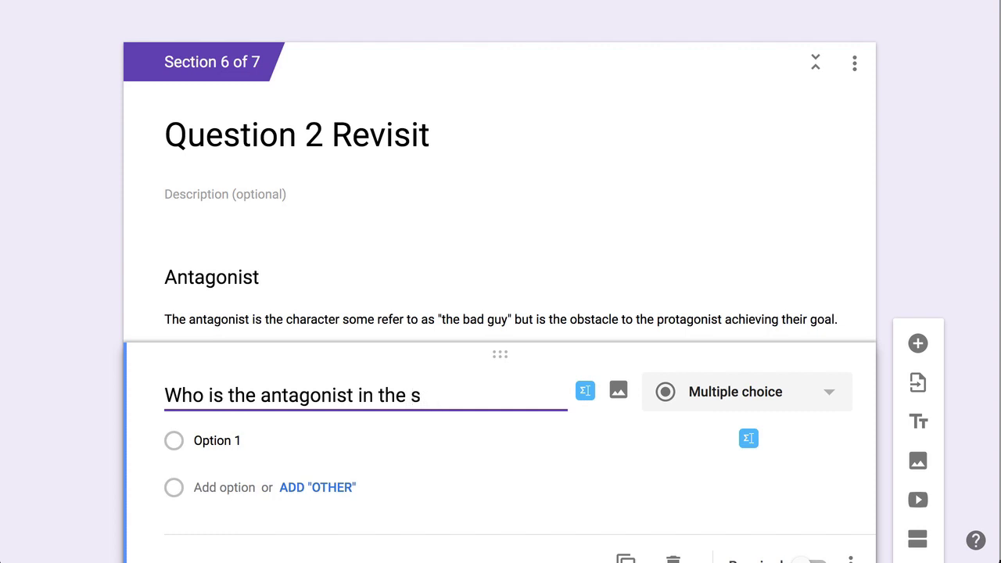
{"action": "type", "text": "tory Littl"}
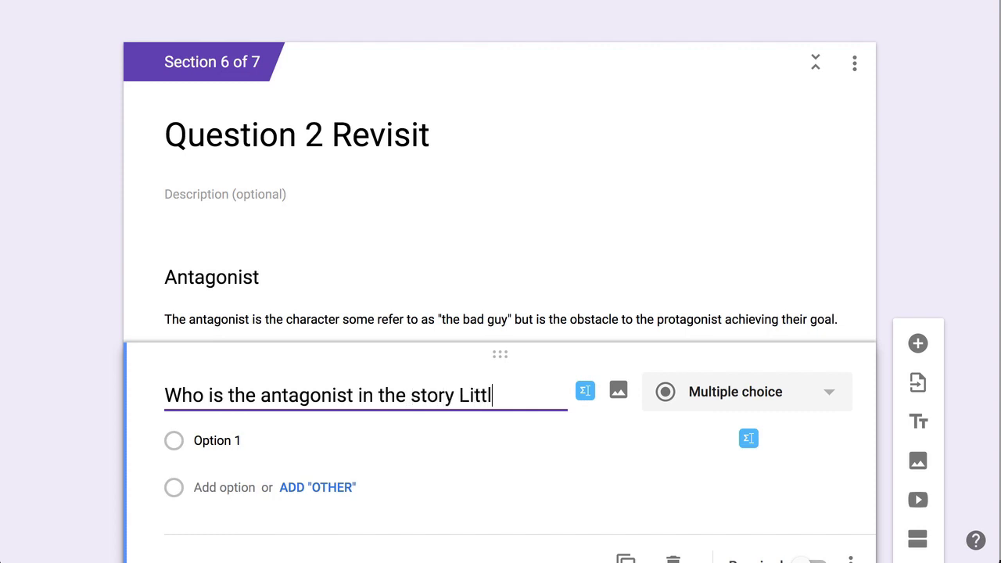
{"action": "type", "text": "e Red Riding Hood"}
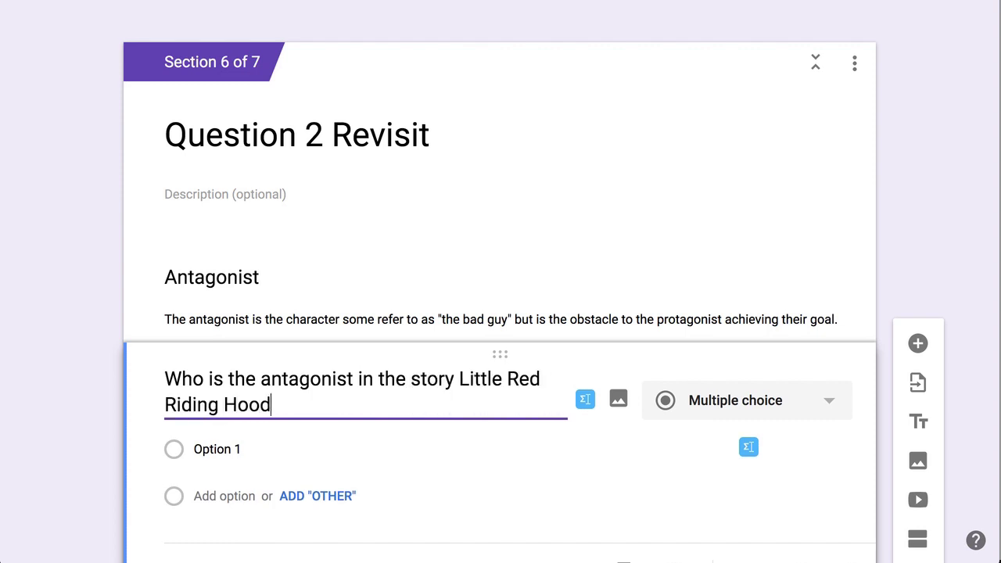
{"action": "type", "text": "?"}
Step: Give the question the answer options Wolf, Grandma and Basket
{"action": "left_click", "coordinate": [193, 447]}
{"action": "type", "text": "Wolf"}
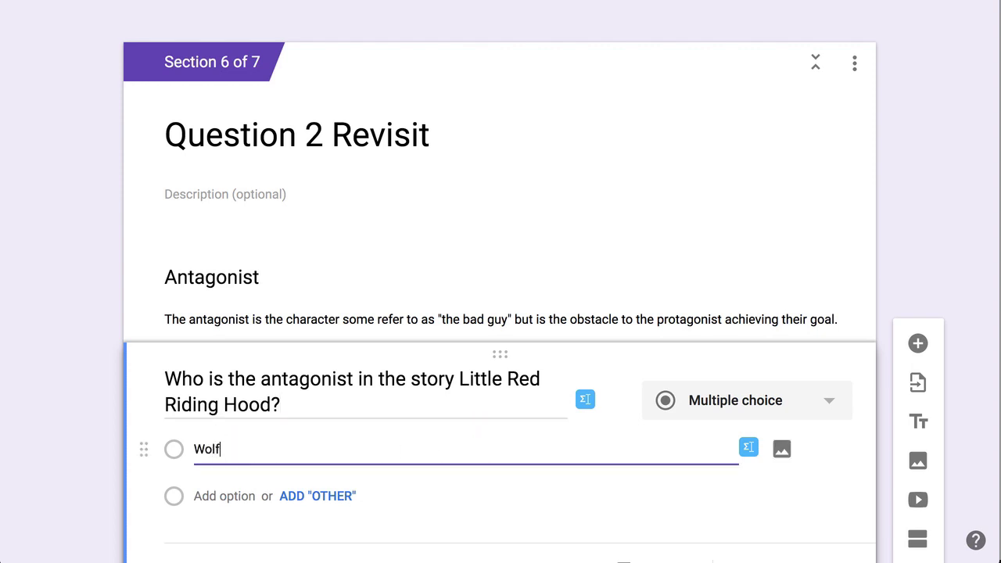
{"action": "key", "text": "Return"}
{"action": "type", "text": "Grand"}
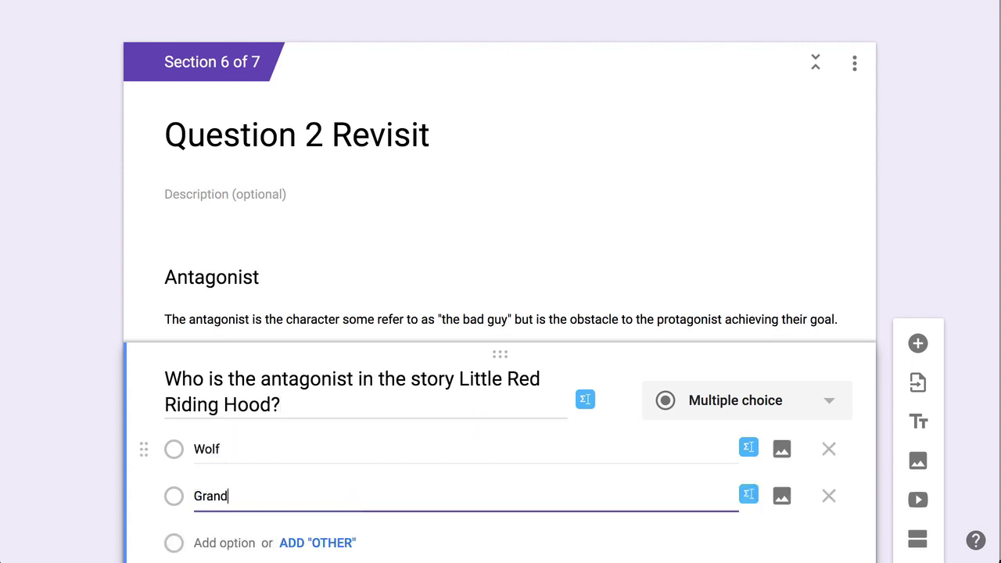
{"action": "type", "text": "ma"}
{"action": "key", "text": "Return"}
{"action": "type", "text": "Basket"}
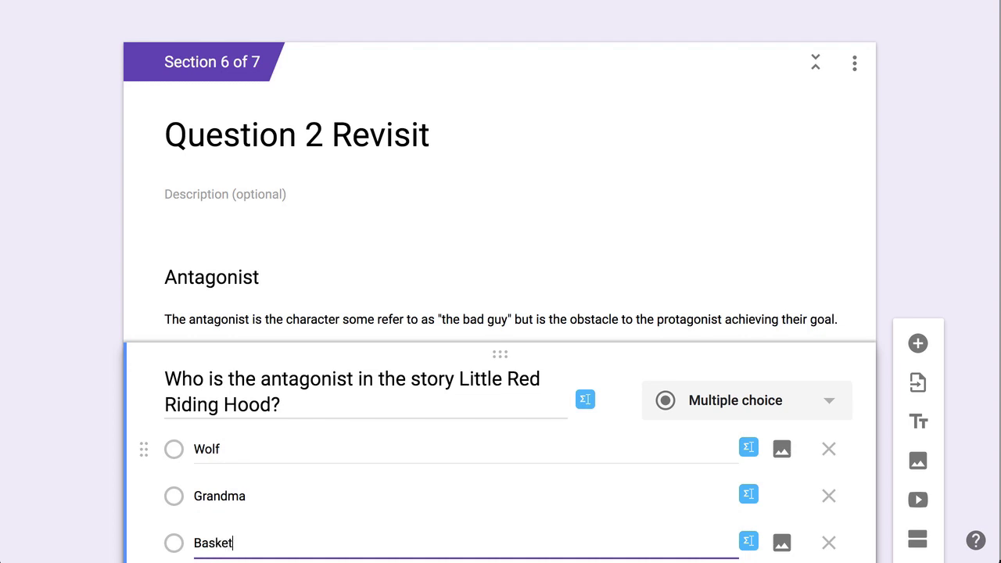
{"action": "scroll", "coordinate": [501, 282], "scroll_direction": "down", "scroll_amount": 3}
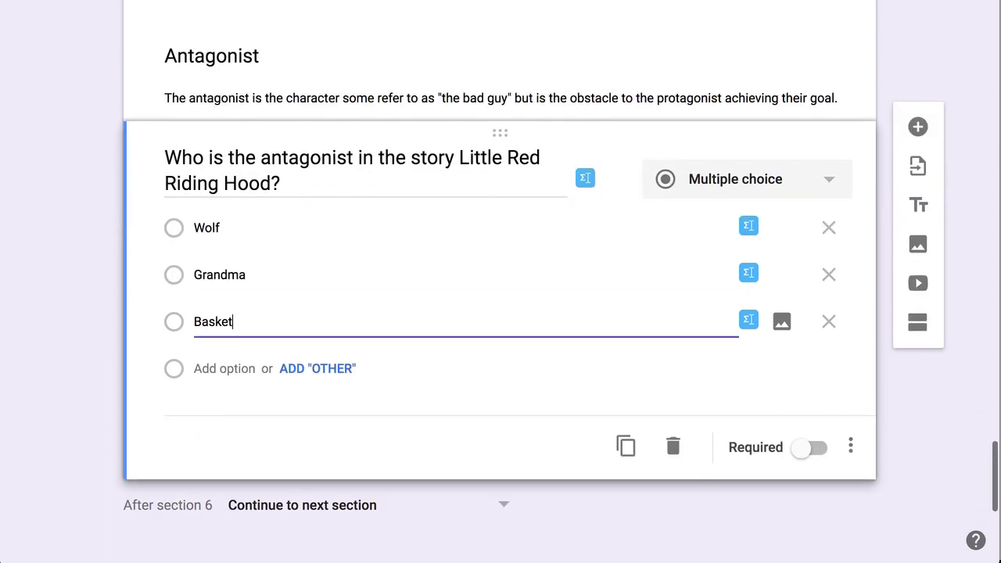
{"action": "left_click", "coordinate": [853, 446]}
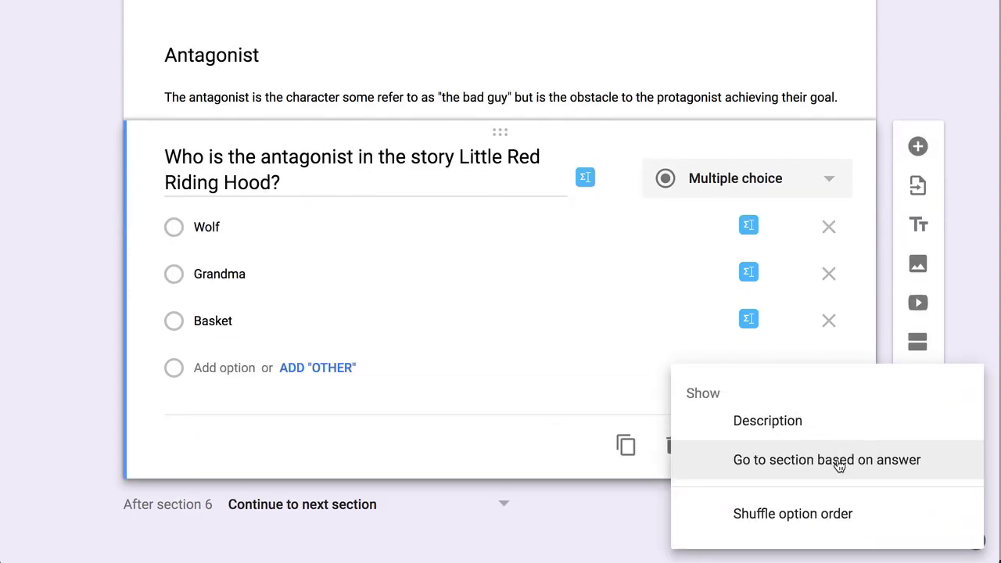
{"action": "left_click", "coordinate": [793, 516]}
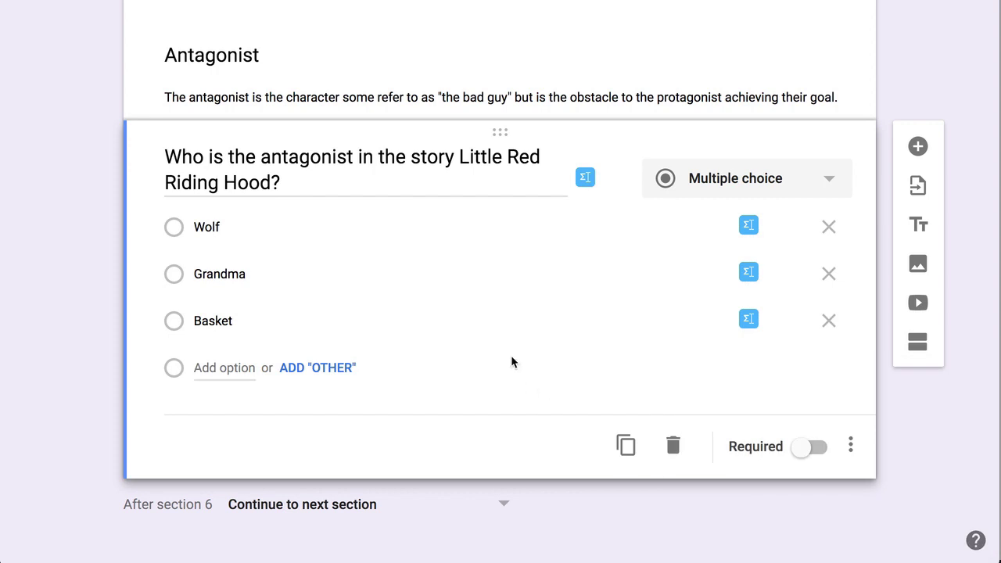
{"action": "scroll", "coordinate": [511, 362], "scroll_direction": "down", "scroll_amount": 3}
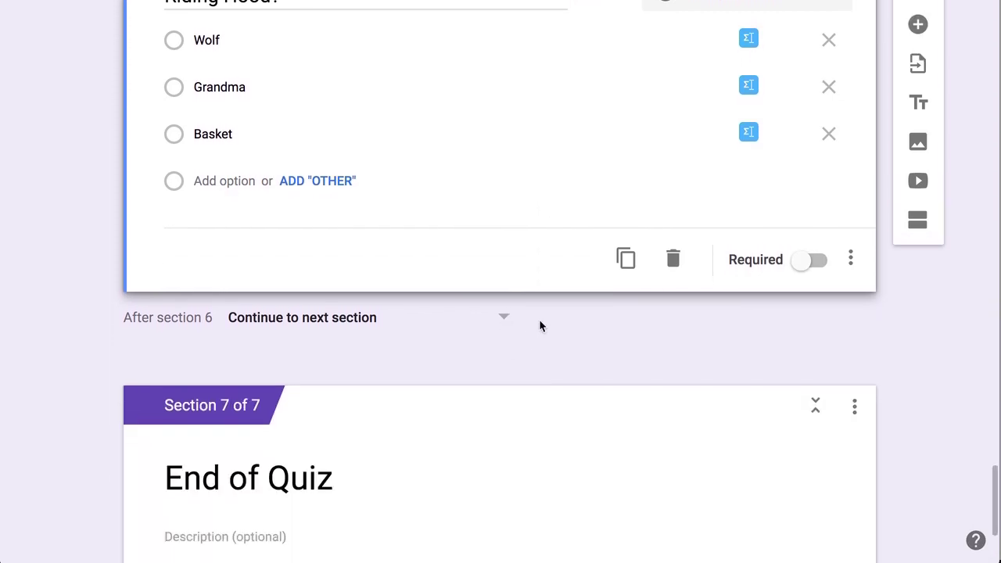
{"action": "scroll", "coordinate": [539, 319], "scroll_direction": "down", "scroll_amount": 2}
Step: Delete the blank Untitled Question from End of Quiz and view the Responses page, showing 0 responses
{"action": "left_click", "coordinate": [641, 440]}
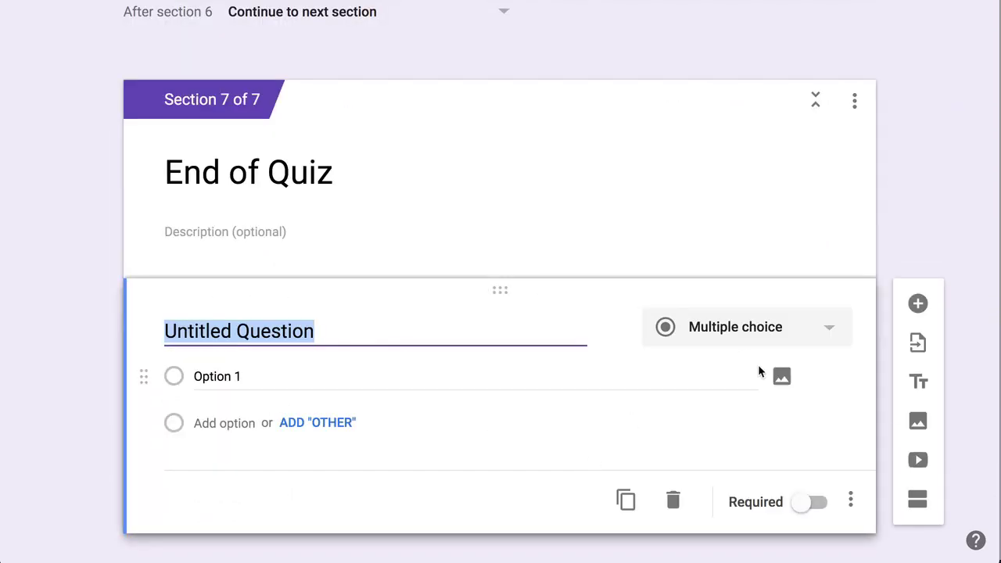
{"action": "left_click", "coordinate": [673, 501]}
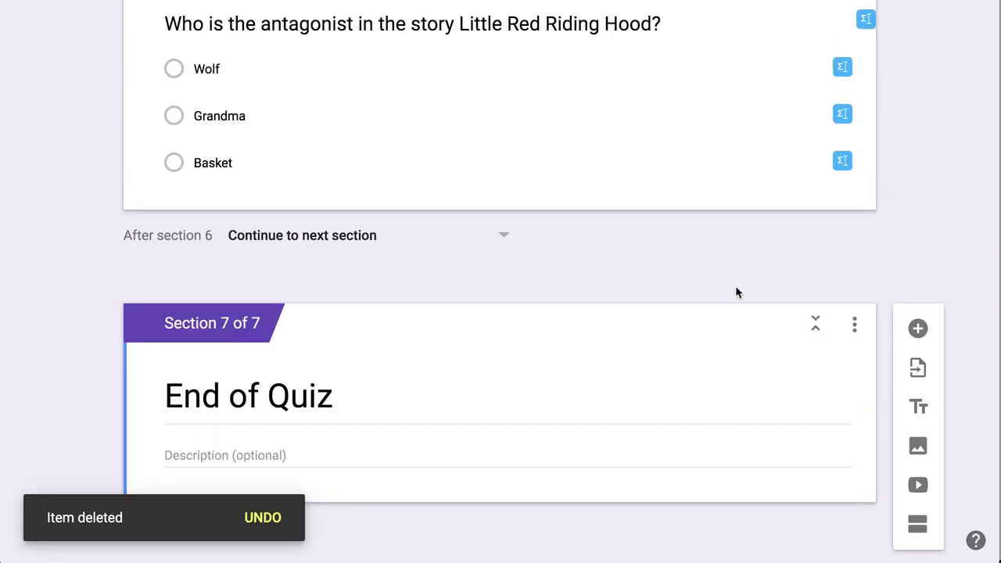
{"action": "scroll", "coordinate": [735, 292], "scroll_direction": "up", "scroll_amount": 20}
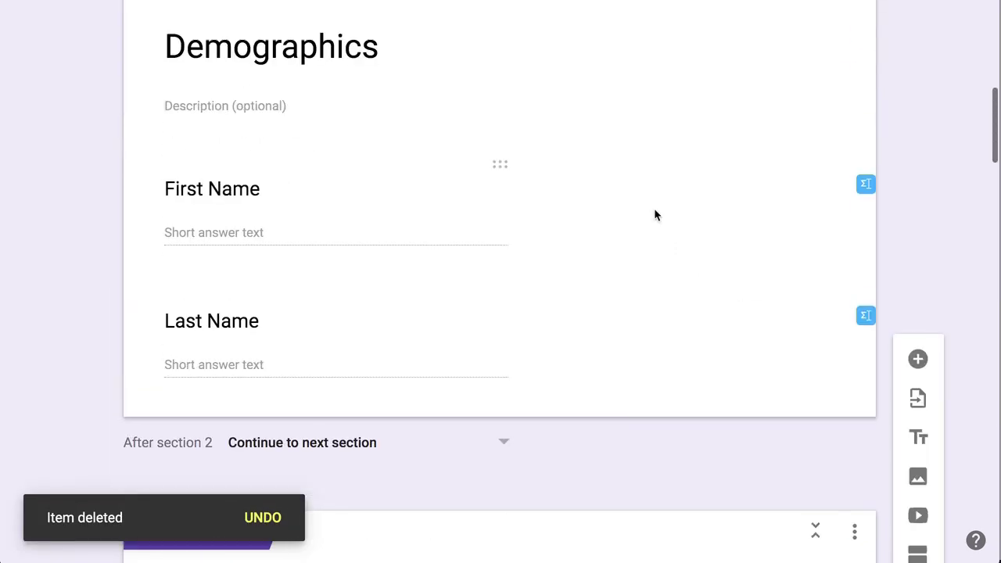
{"action": "scroll", "coordinate": [654, 211], "scroll_direction": "up", "scroll_amount": 5}
{"action": "left_click", "coordinate": [567, 158]}
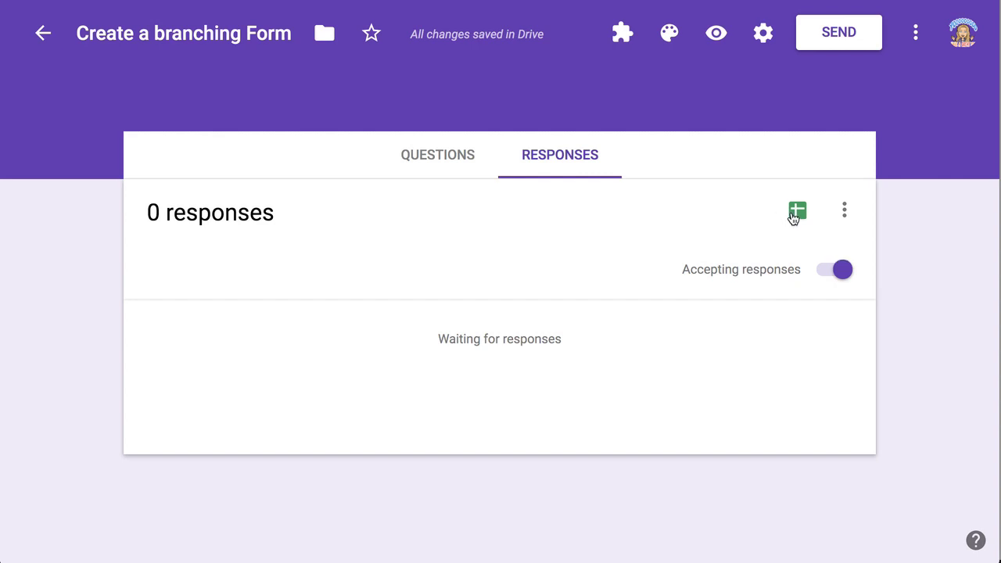
Step: Link the form's responses to a newly created spreadsheet
{"action": "left_click", "coordinate": [798, 213]}
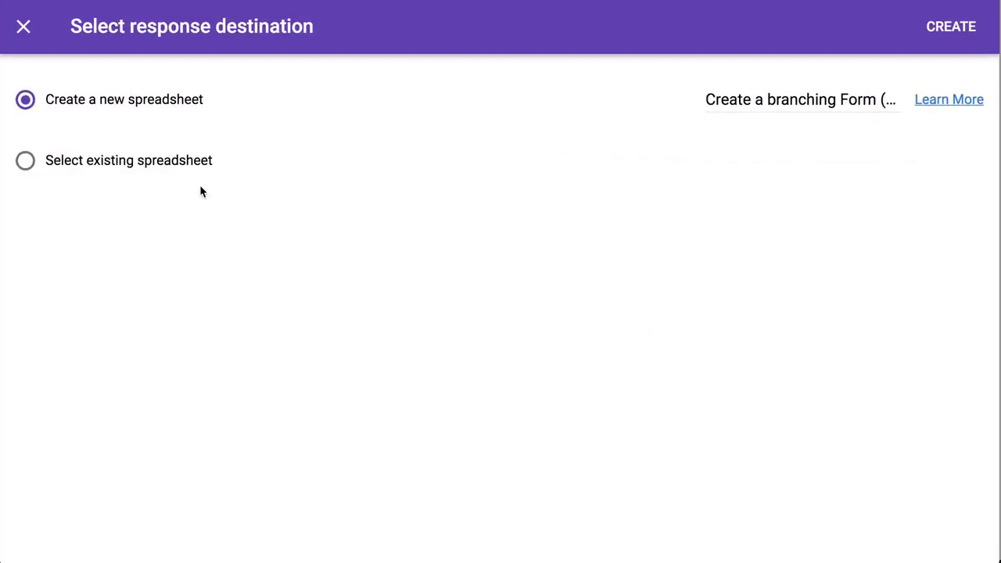
{"action": "left_click", "coordinate": [950, 31]}
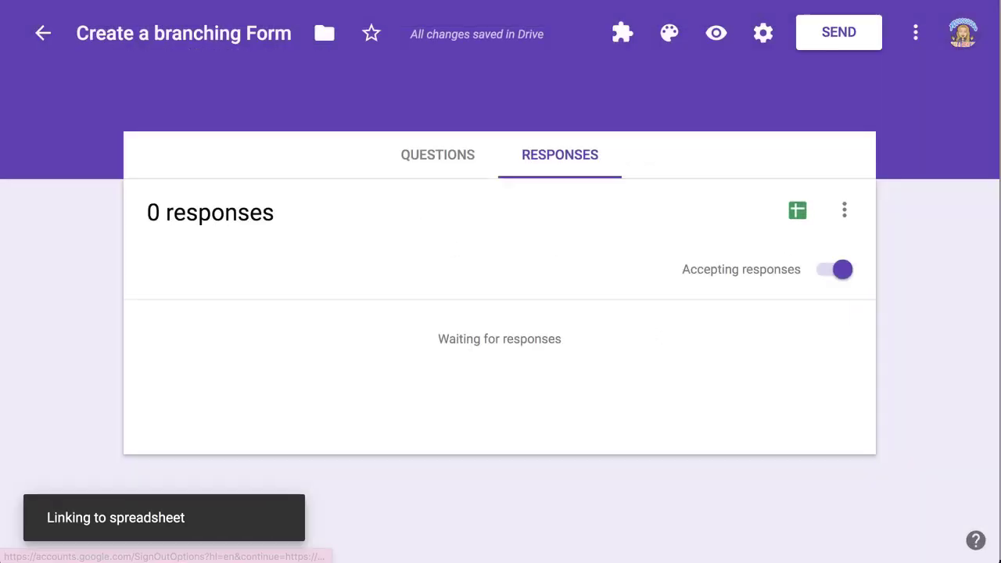